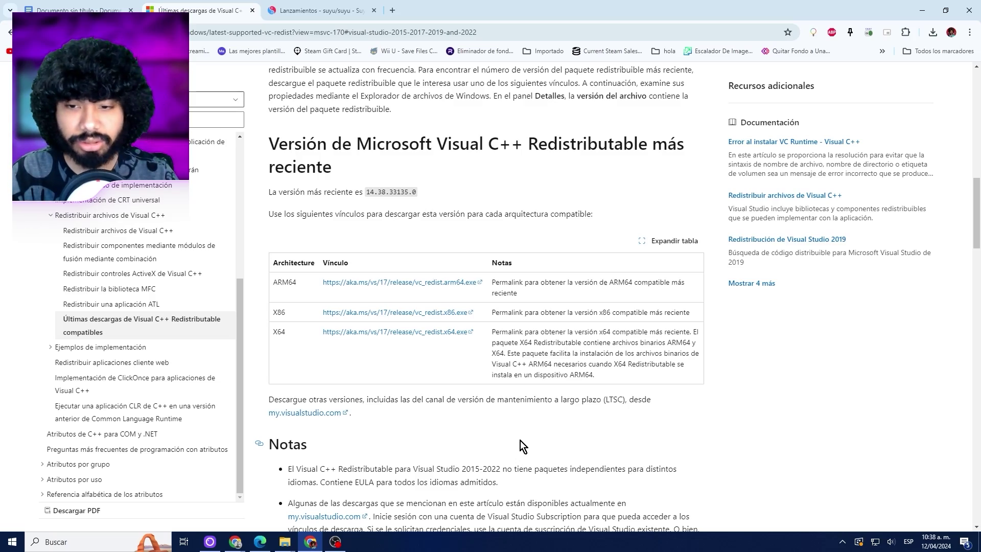
# Get the X64 Visual C++ Redistributable from the Visual Studio 2015, 2017, 2019 y 2022 section and select the VC_redist.x64.exe installer on the desktop.
pyautogui.scroll(2, 520, 440)
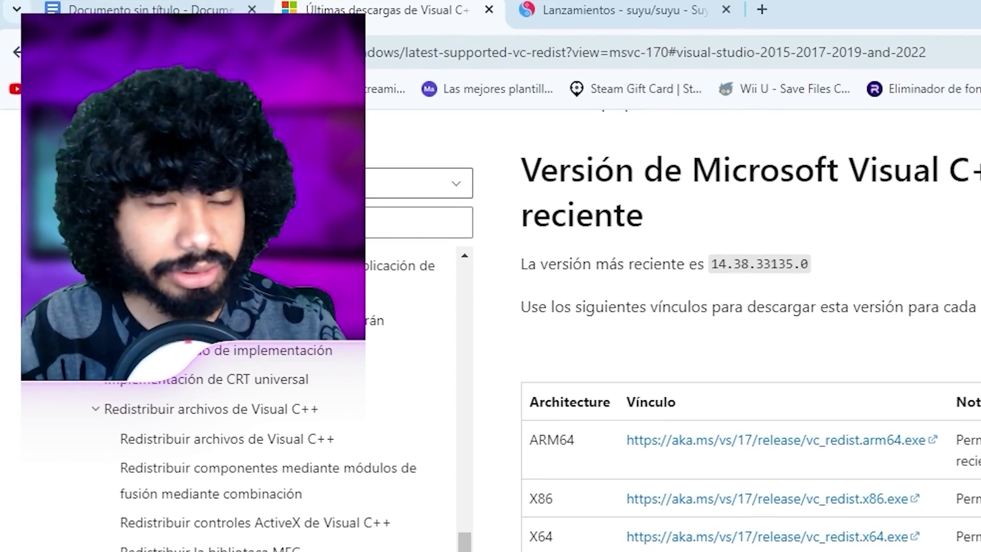
pyautogui.scroll(5, 673, 327)
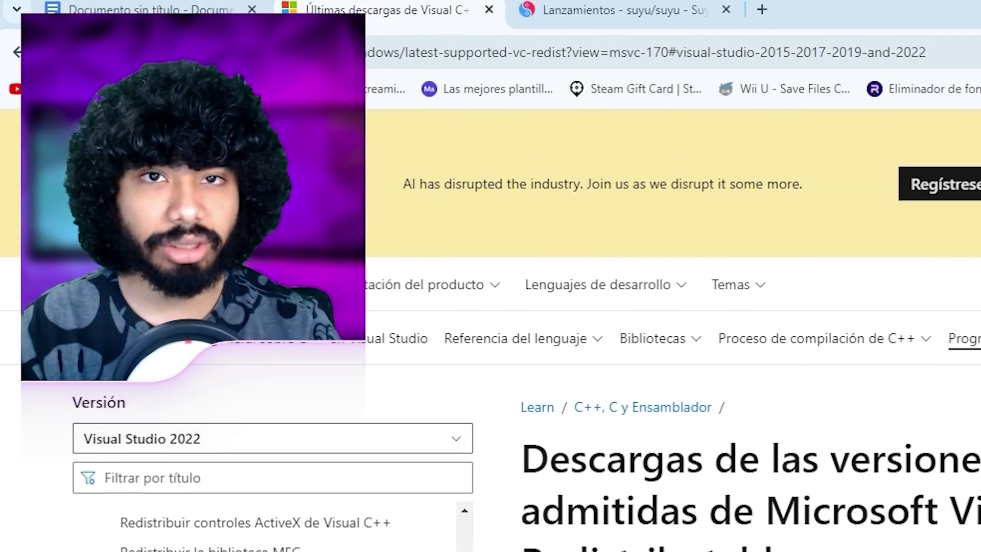
pyautogui.scroll(-1, 303, 319)
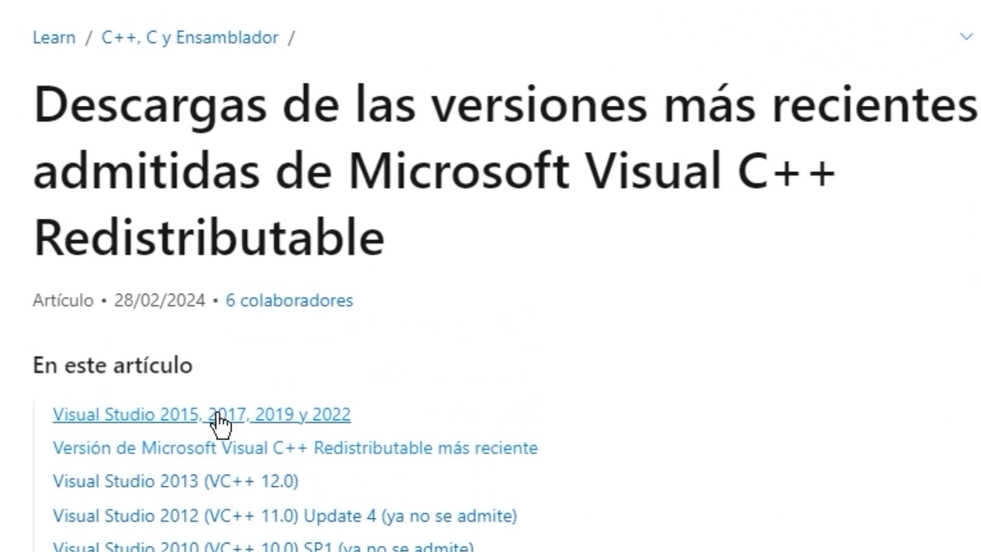
pyautogui.click(338, 317)
pyautogui.scroll(-2, 383, 327)
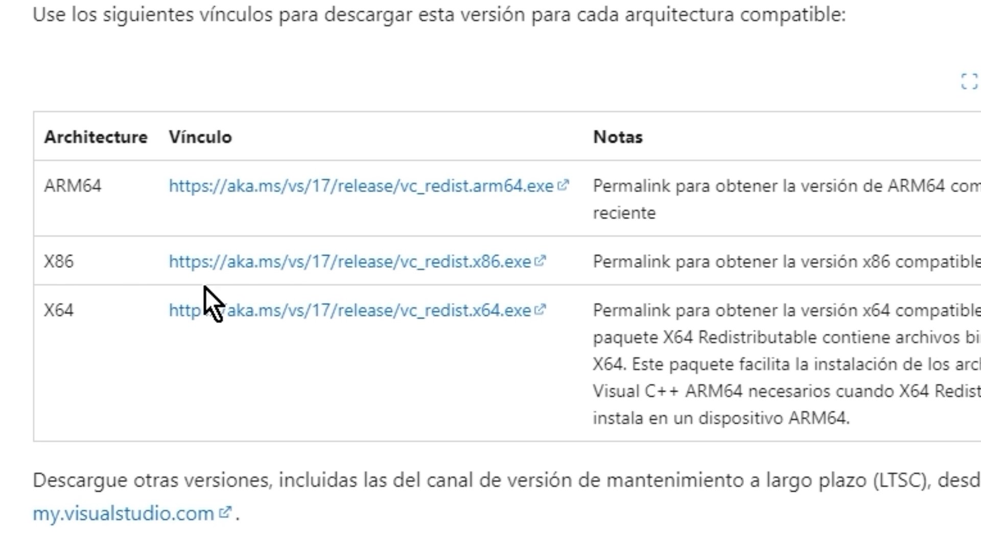
pyautogui.moveTo(549, 299); pyautogui.dragTo(481, 224)
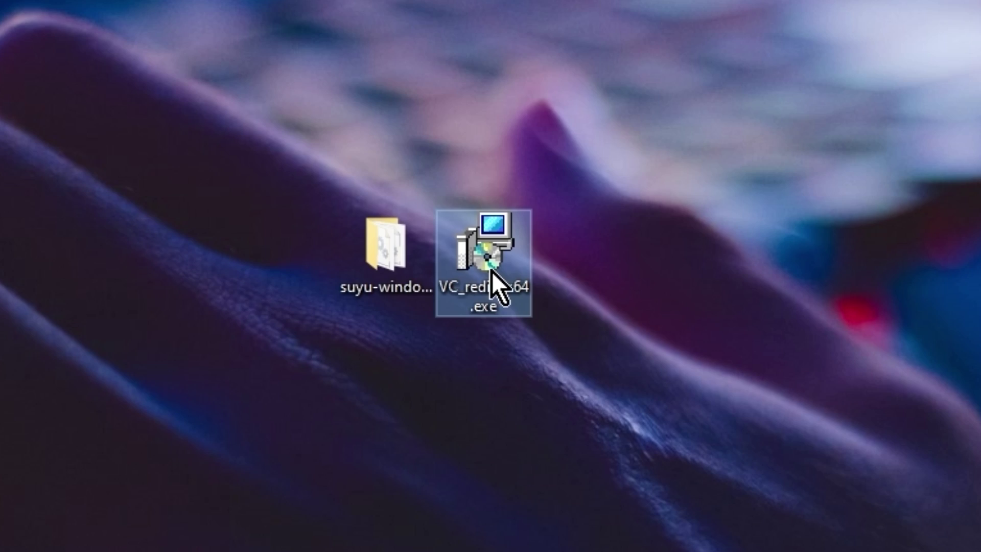
pyautogui.click(517, 255)
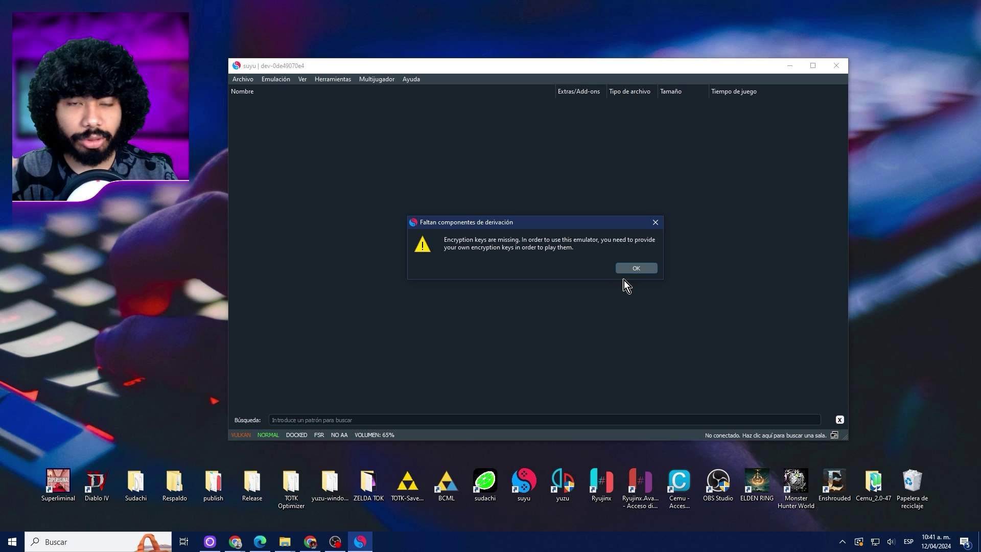
# Dismiss the missing encryption keys warning in suyu and add the "yuzu juegos" folder on drive E: as a game directory.
pyautogui.click(635, 268)
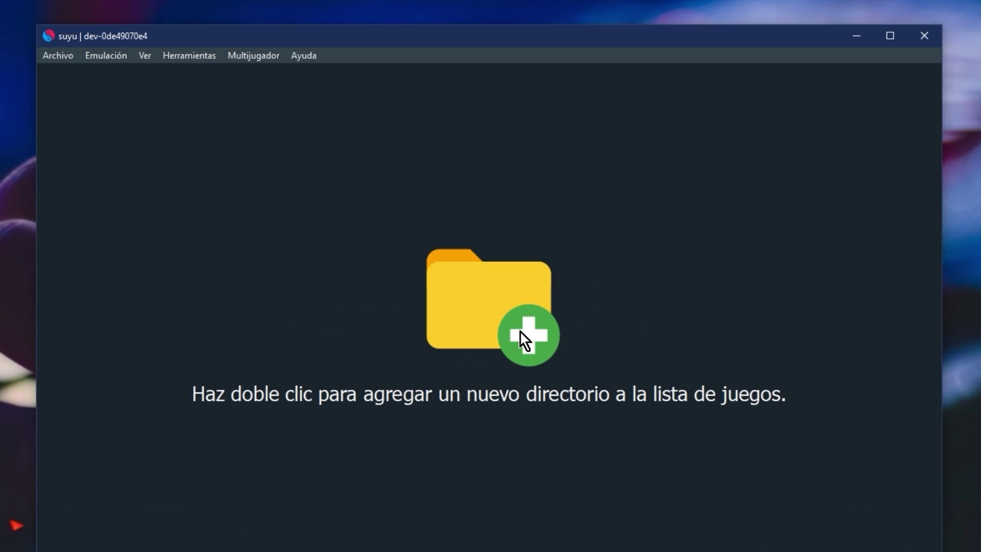
pyautogui.doubleClick(541, 278)
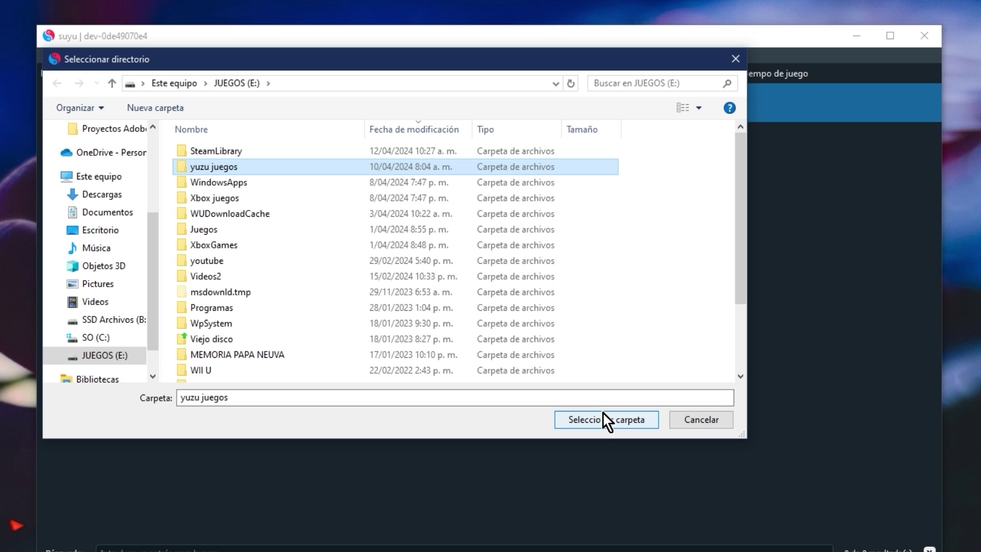
pyautogui.click(603, 417)
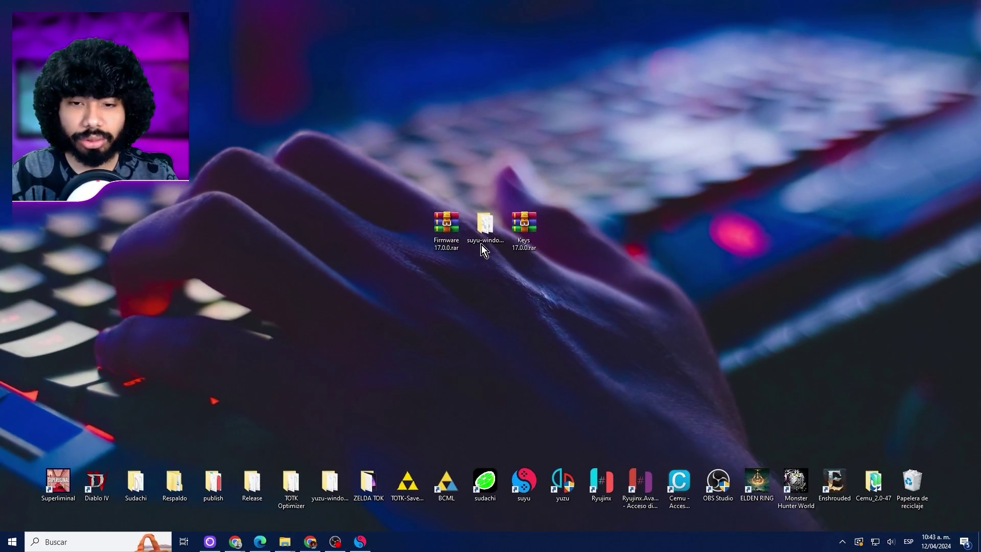
# Extract the Firmware 17.0.0.rar and Keys 17.0.0.rar archives on the desktop into folders with the same names.
pyautogui.rightClick(453, 227)
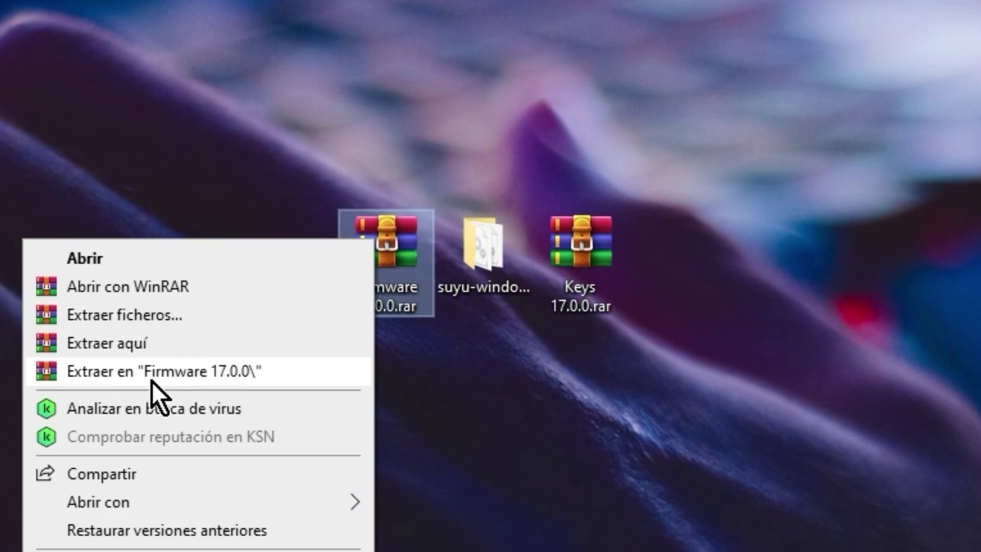
pyautogui.click(152, 378)
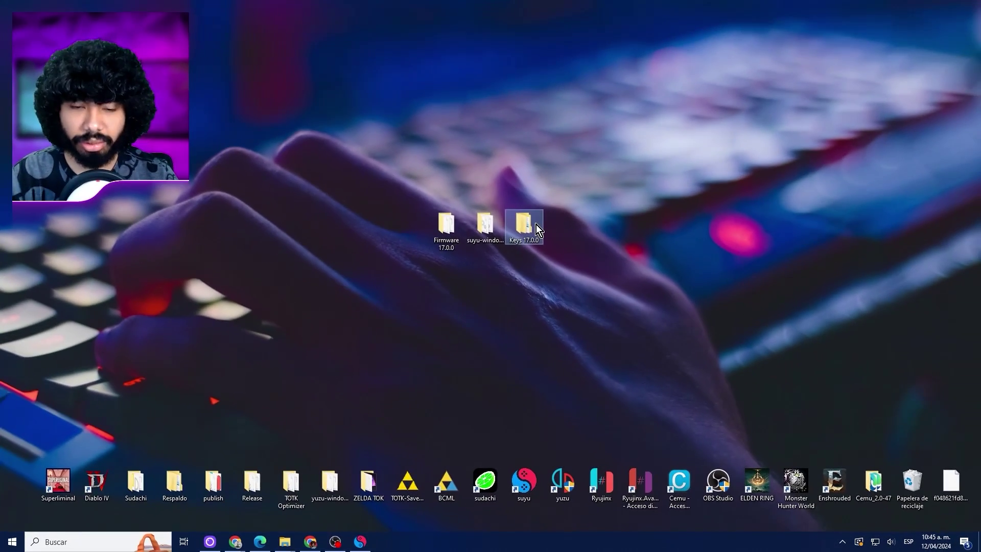
pyautogui.moveTo(529, 360); pyautogui.dragTo(486, 253)
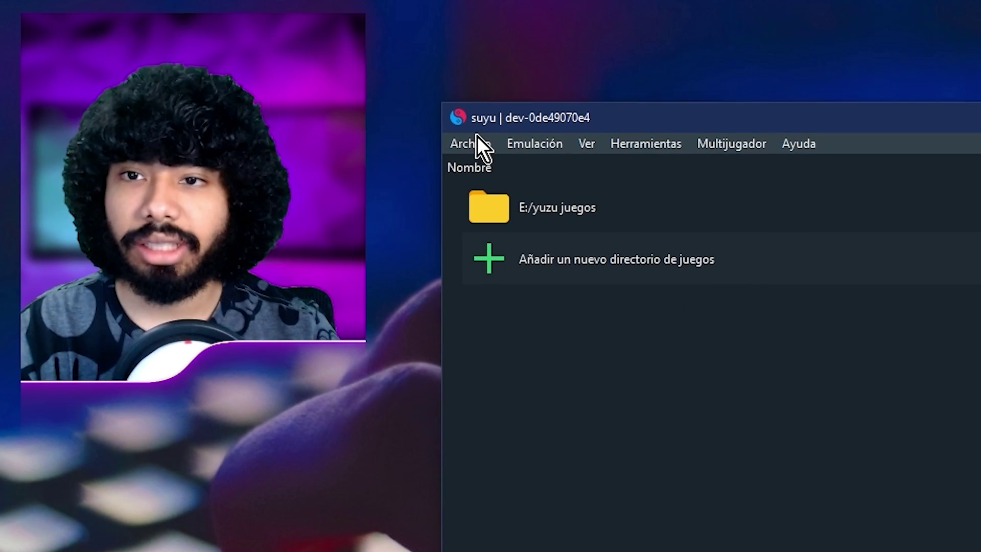
# Open the suyu data folder from the emulator and go into its keys subfolder.
pyautogui.click(481, 143)
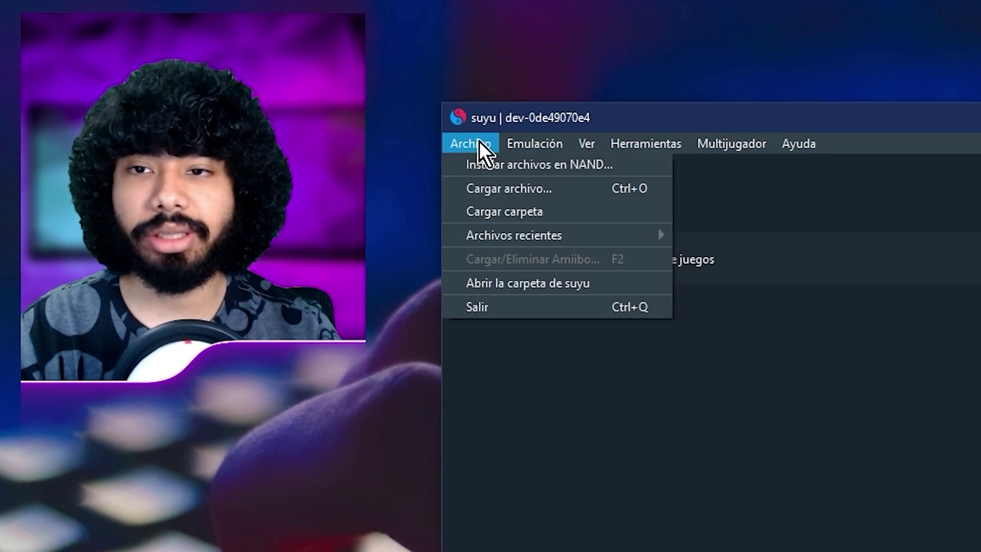
pyautogui.click(549, 283)
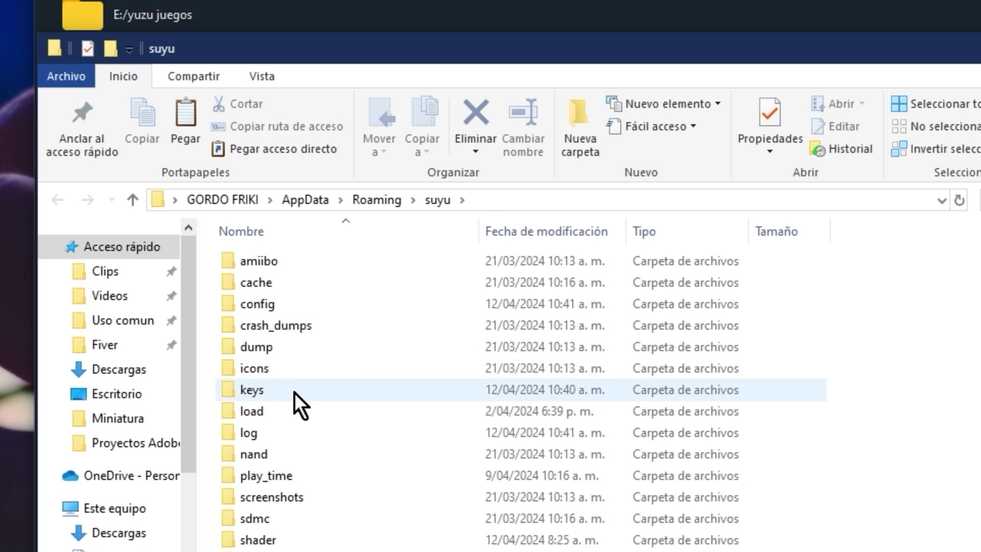
pyautogui.doubleClick(295, 392)
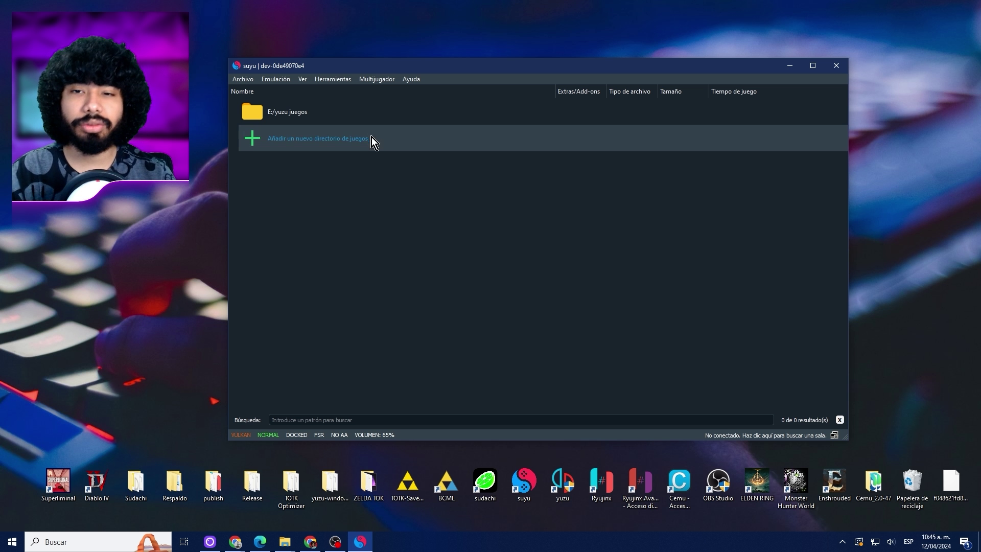
# Try the firmware installation command and close the suyu emulator.
pyautogui.click(340, 81)
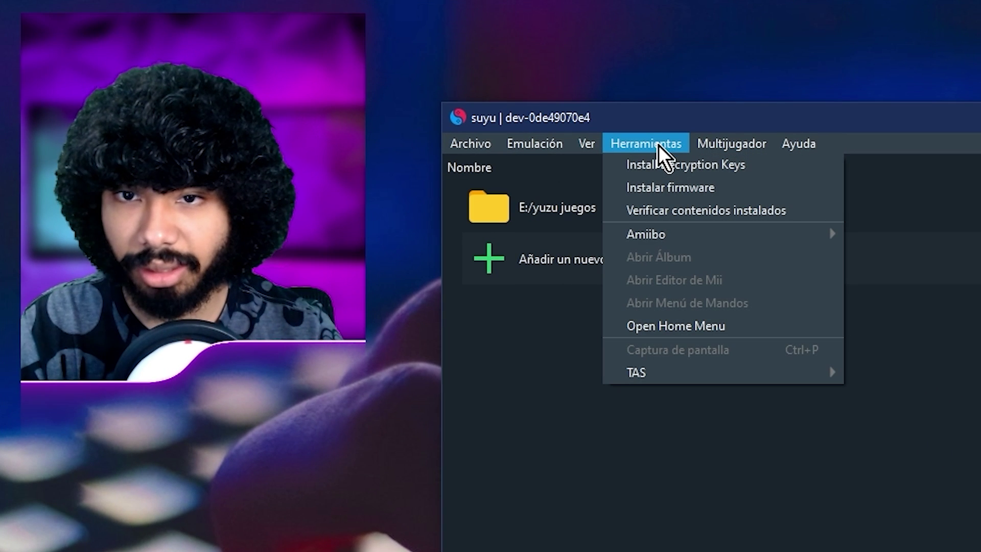
pyautogui.click(684, 188)
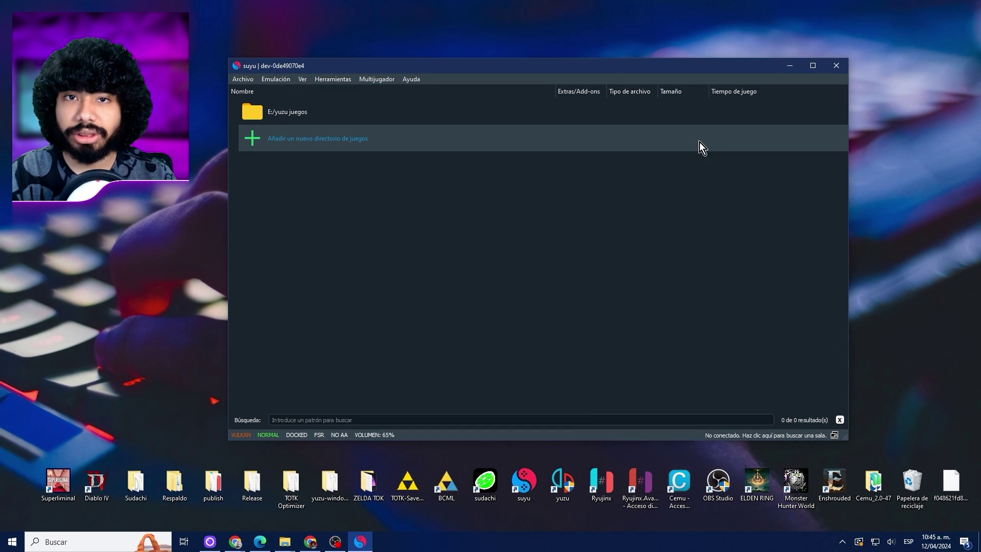
pyautogui.click(842, 65)
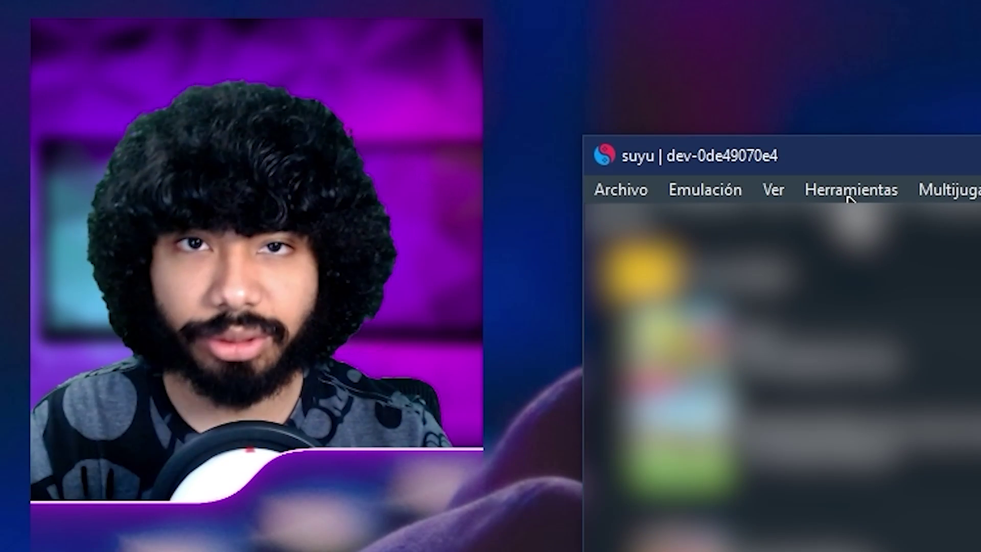
# Install the firmware in suyu using the Firmware 17.0.0 folder on the desktop as the source.
pyautogui.click(845, 191)
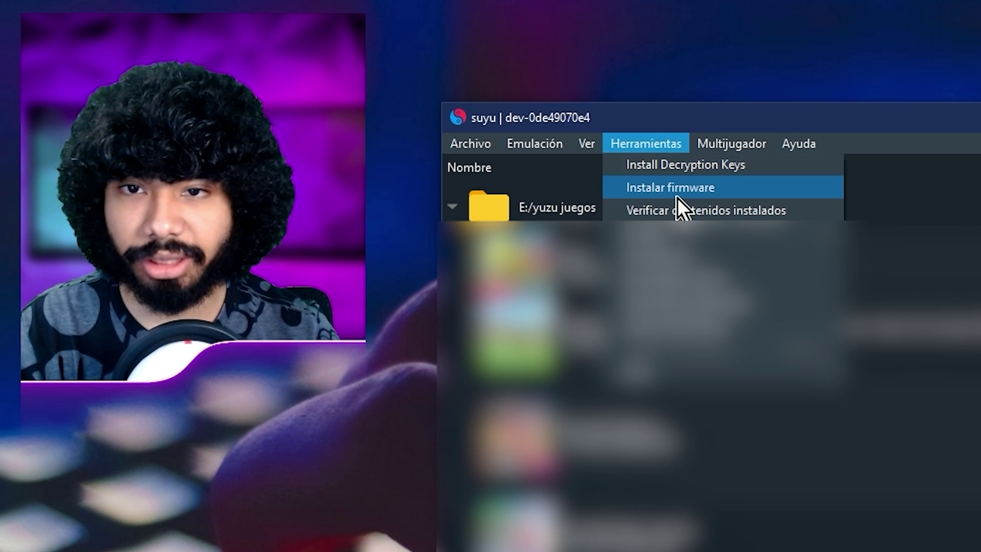
pyautogui.click(891, 260)
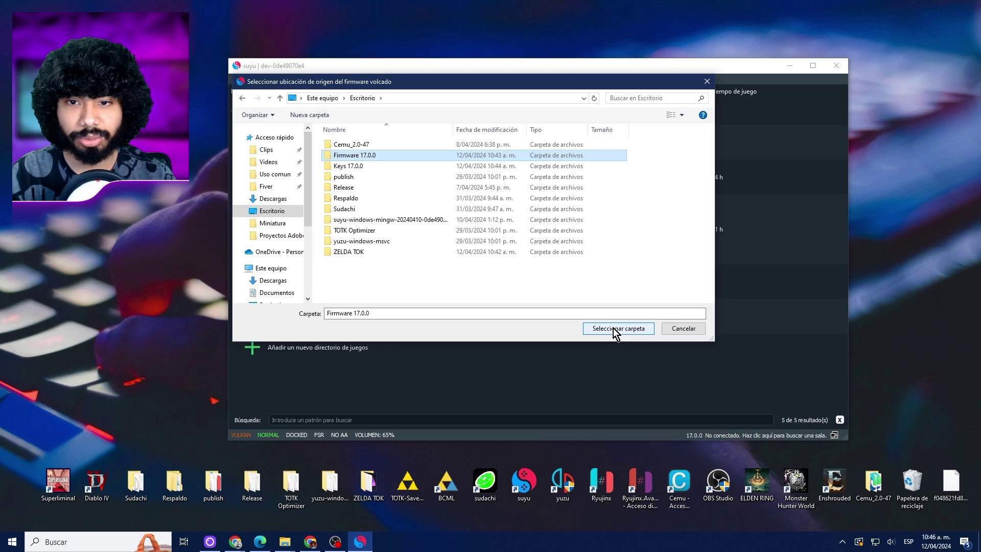
pyautogui.click(598, 417)
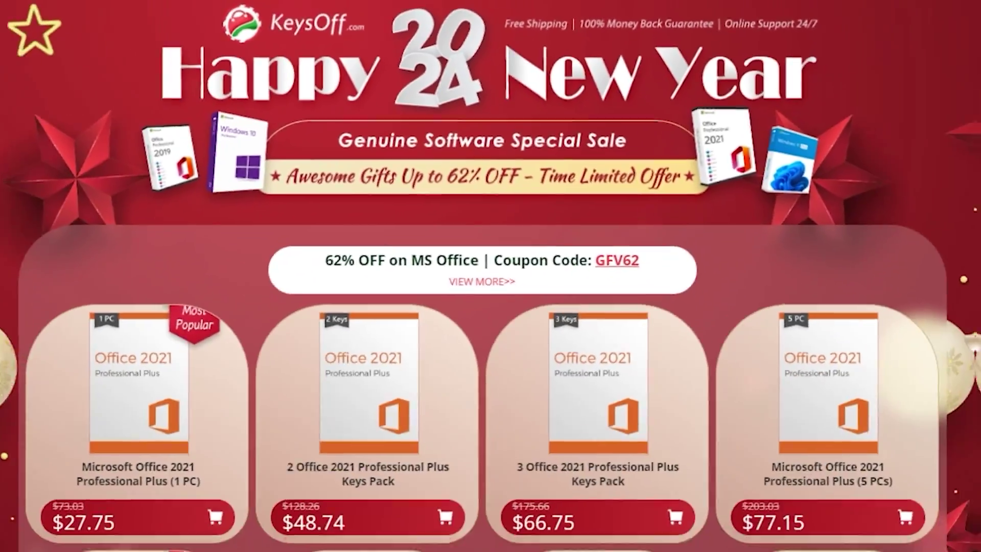
# Examine the KeysOff sale page's offers and highlight the 62% OFF MS Office coupon line with code GFV62.
pyautogui.scroll(-7, 485, 276)
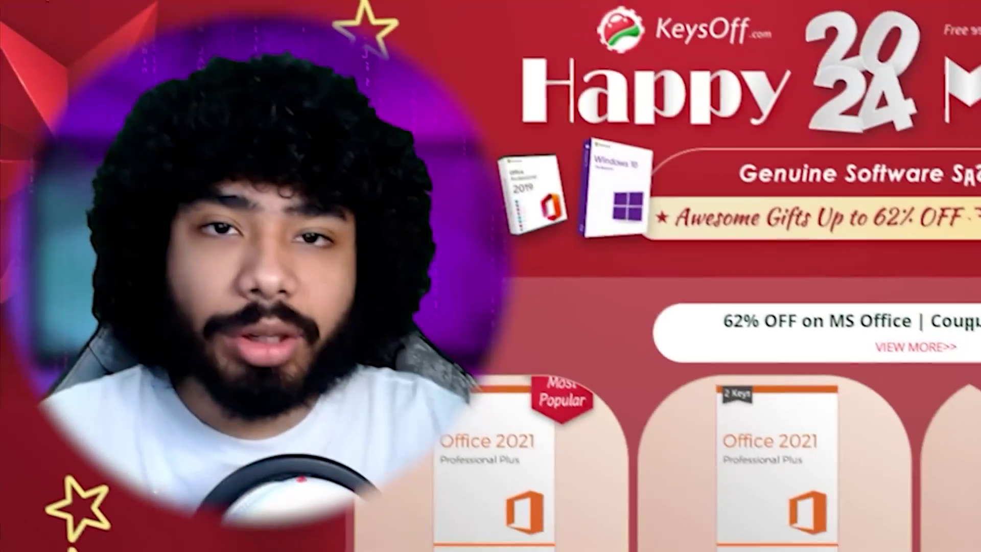
pyautogui.scroll(-5, 649, 275)
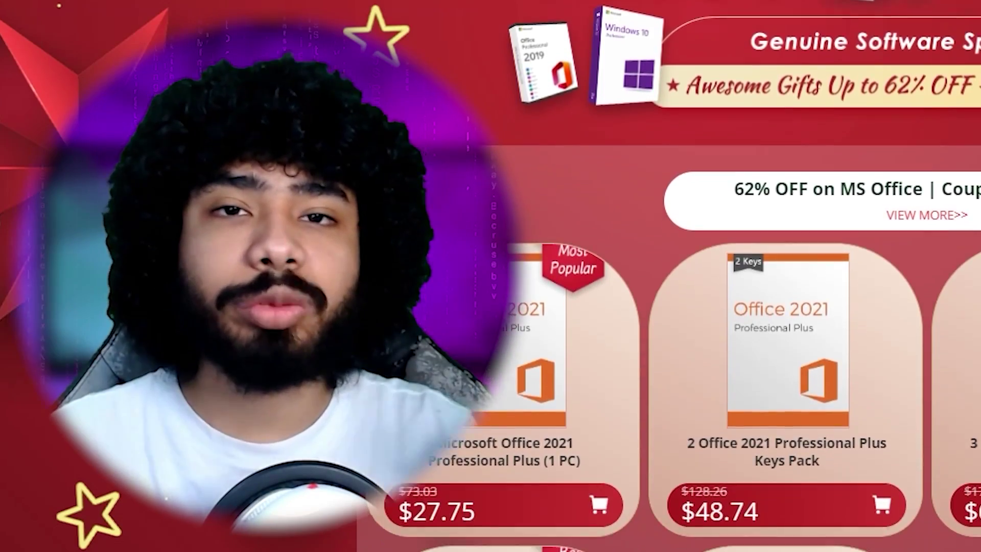
pyautogui.scroll(-8, 490, 276)
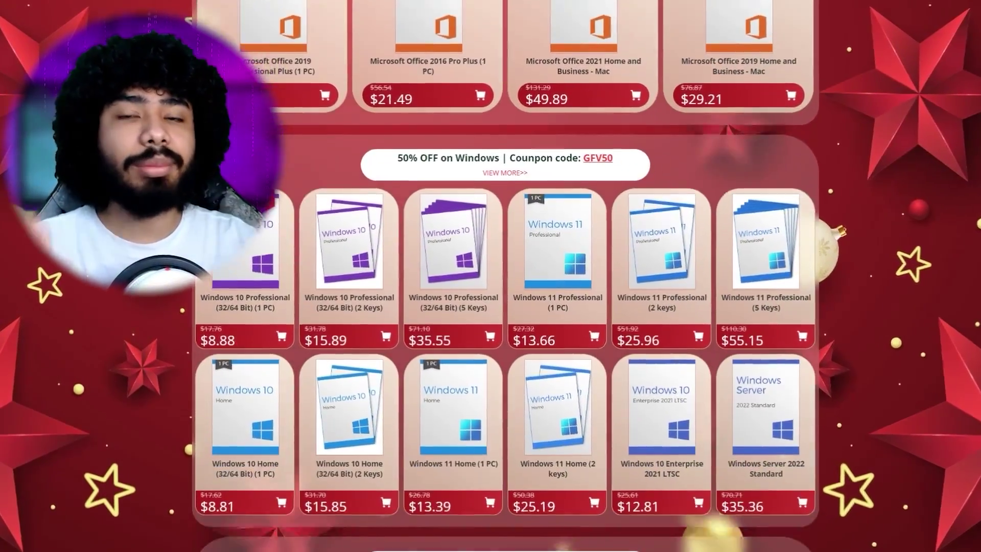
pyautogui.scroll(-5, 518, 275)
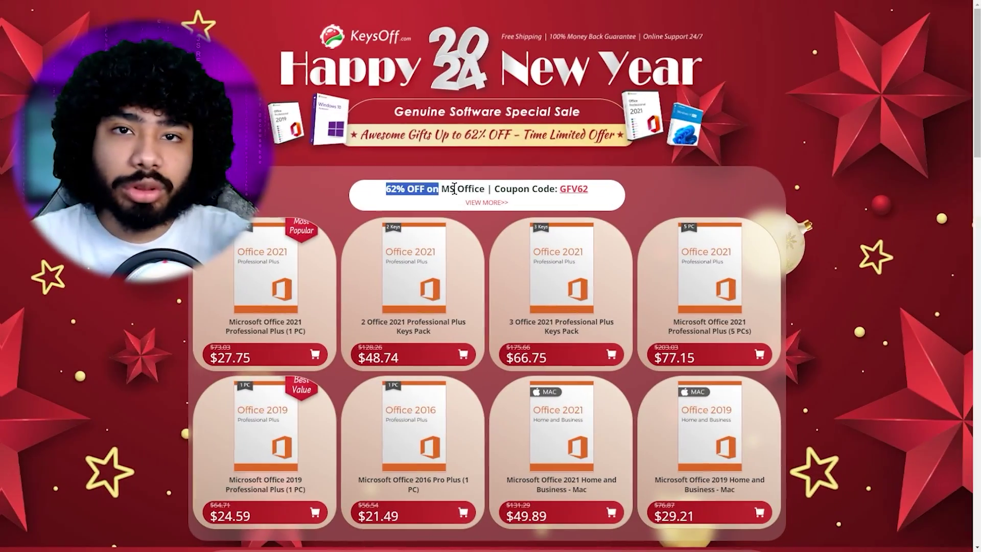
pyautogui.moveTo(454, 189)
pyautogui.mouseDown()
pyautogui.moveTo(588, 190)
pyautogui.moveTo(462, 188)
pyautogui.mouseUp()
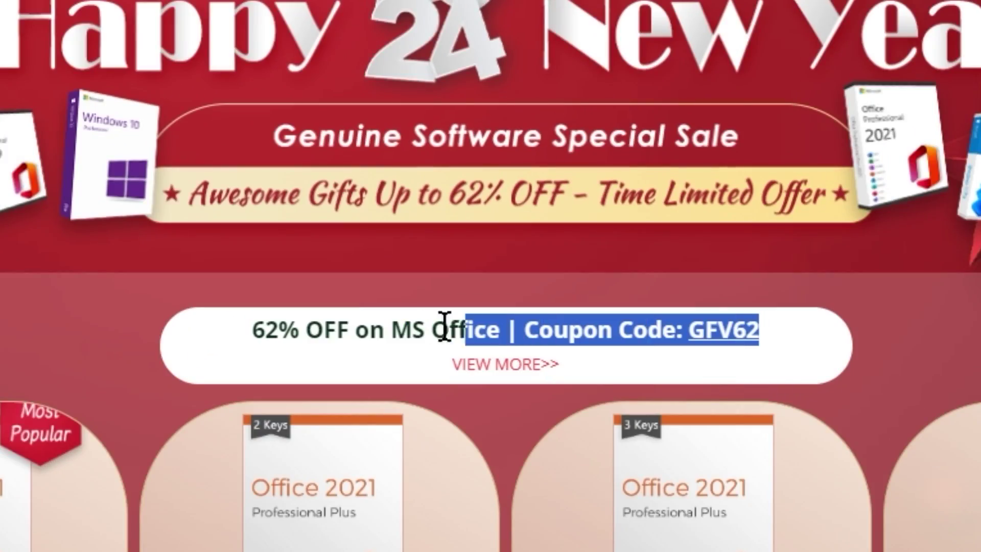
pyautogui.moveTo(444, 327); pyautogui.dragTo(268, 355)
pyautogui.click(268, 355)
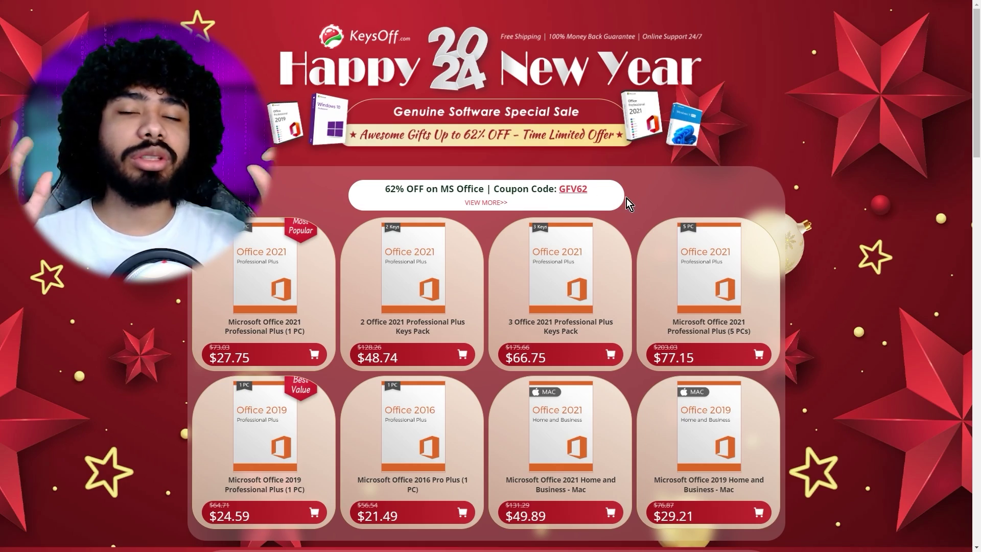
# Examine the Windows licence offers on the sale page and highlight the 50% discount line with coupon code GFV50.
pyautogui.scroll(-6, 639, 202)
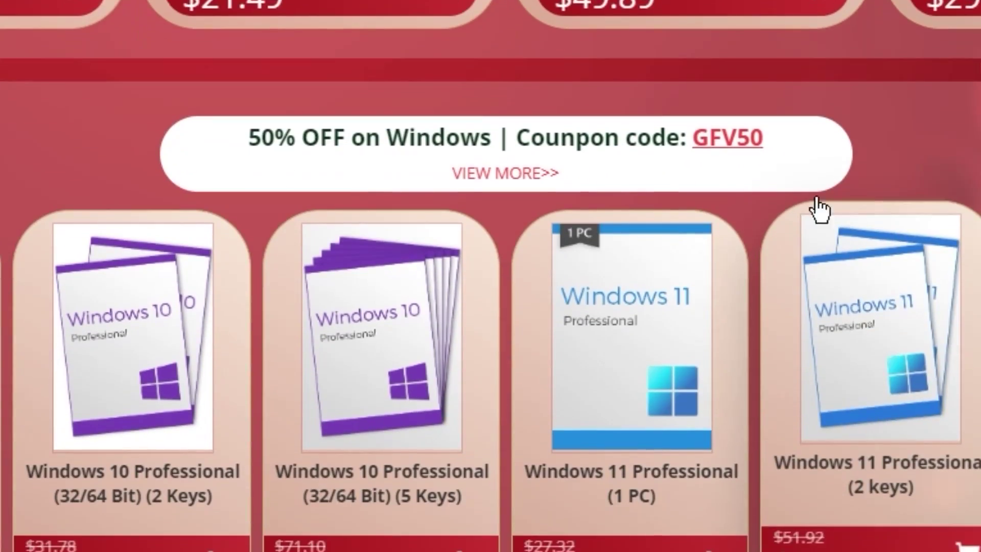
pyautogui.moveTo(768, 143); pyautogui.dragTo(224, 164)
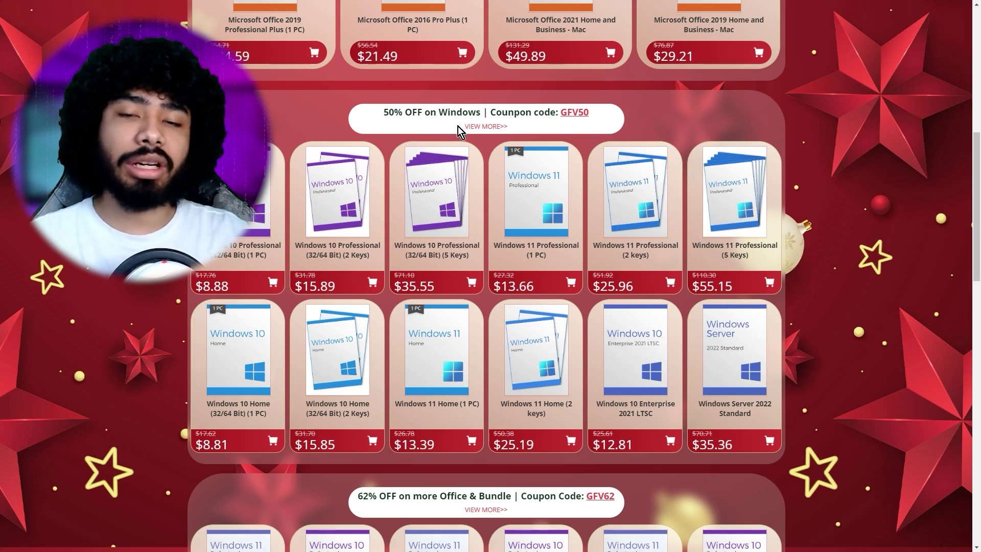
pyautogui.scroll(1, 458, 126)
pyautogui.scroll(-2, 457, 154)
pyautogui.moveTo(502, 112); pyautogui.dragTo(286, 173)
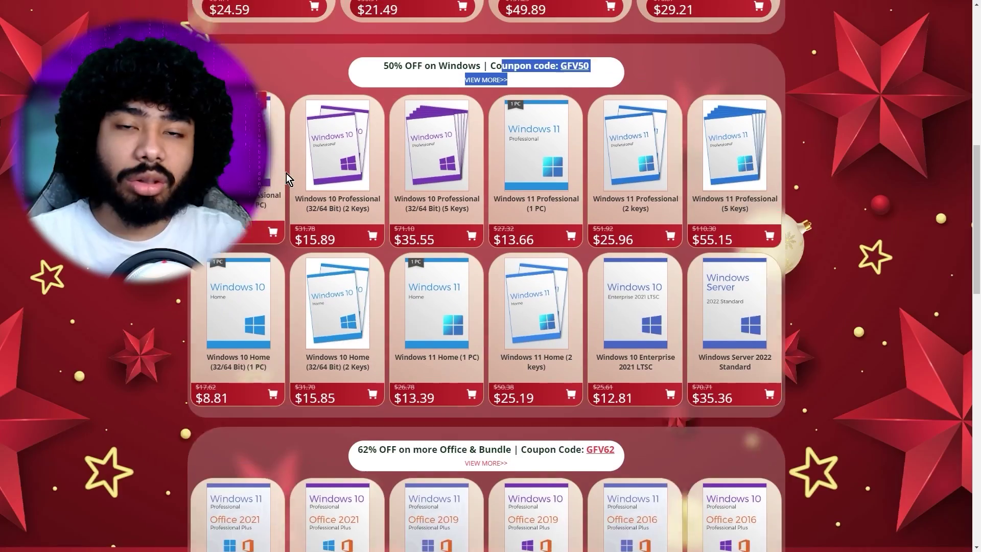
pyautogui.scroll(4, 286, 173)
pyautogui.scroll(-1, 312, 278)
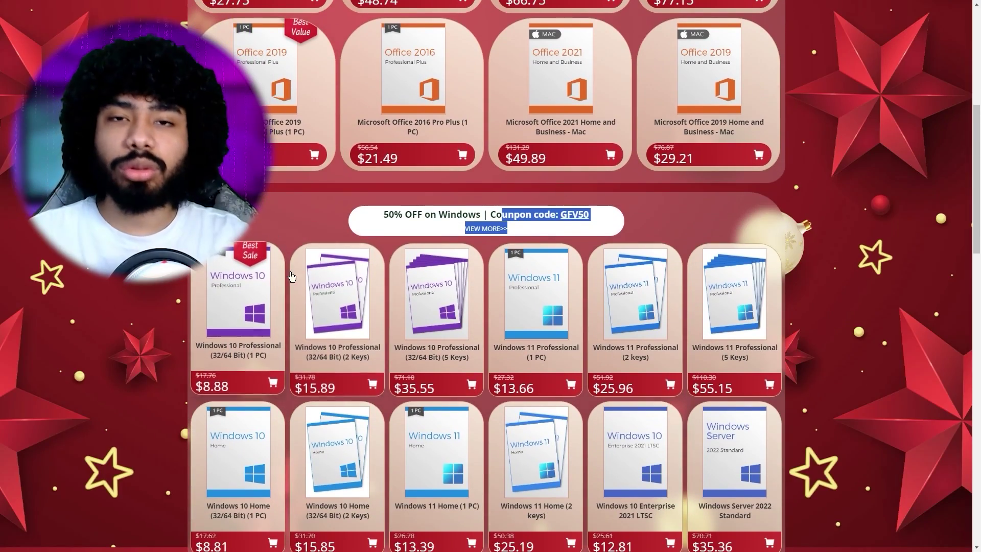
# Order Windows 10 Professional (32/64 Bit) (1 PC) through the KeysOff checkout with Cwalletco as the payment method.
pyautogui.click(246, 296)
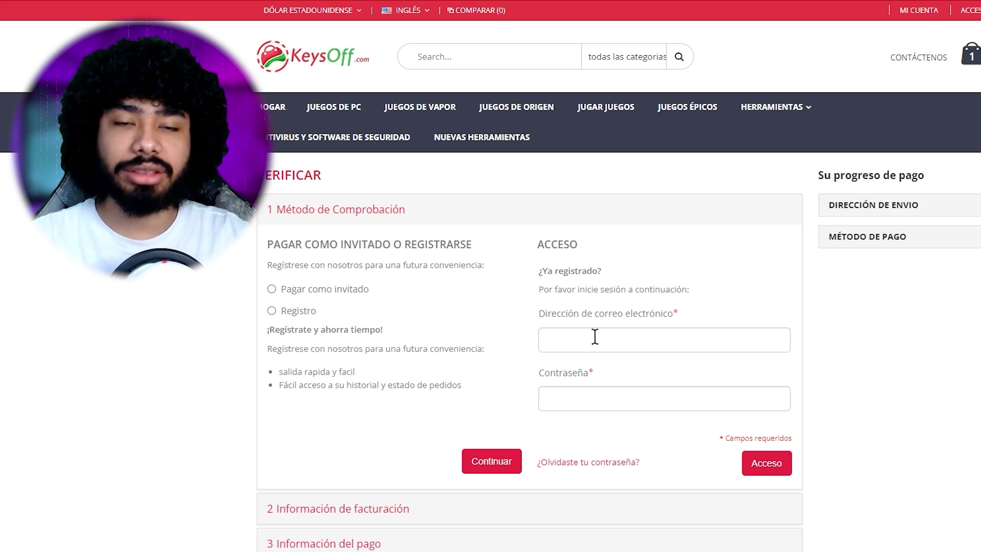
pyautogui.click(505, 464)
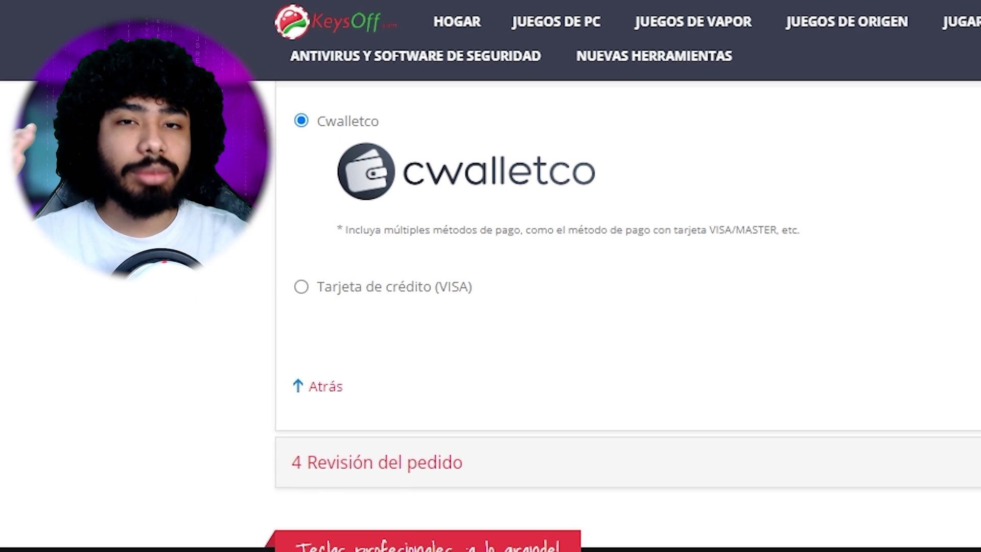
pyautogui.click(873, 360)
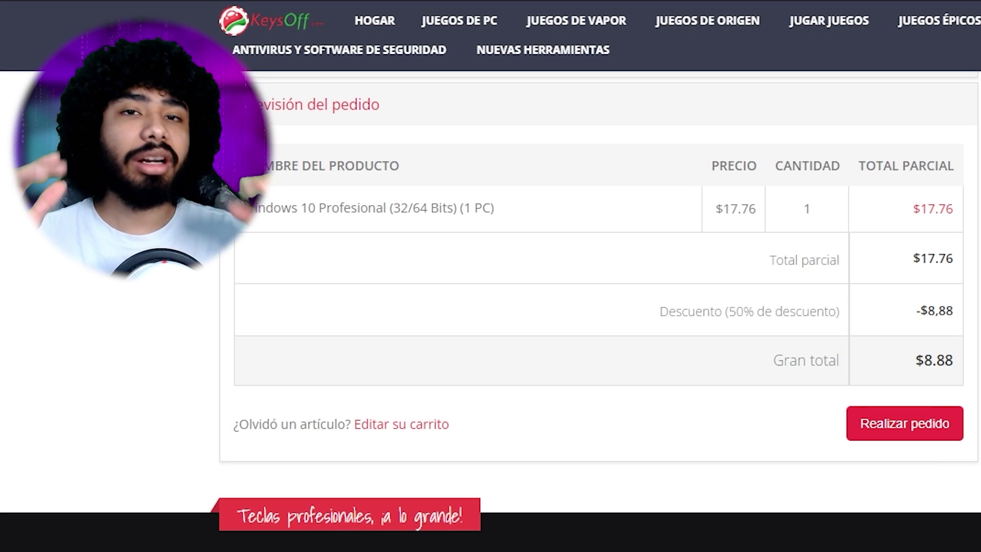
pyautogui.scroll(2, 973, 380)
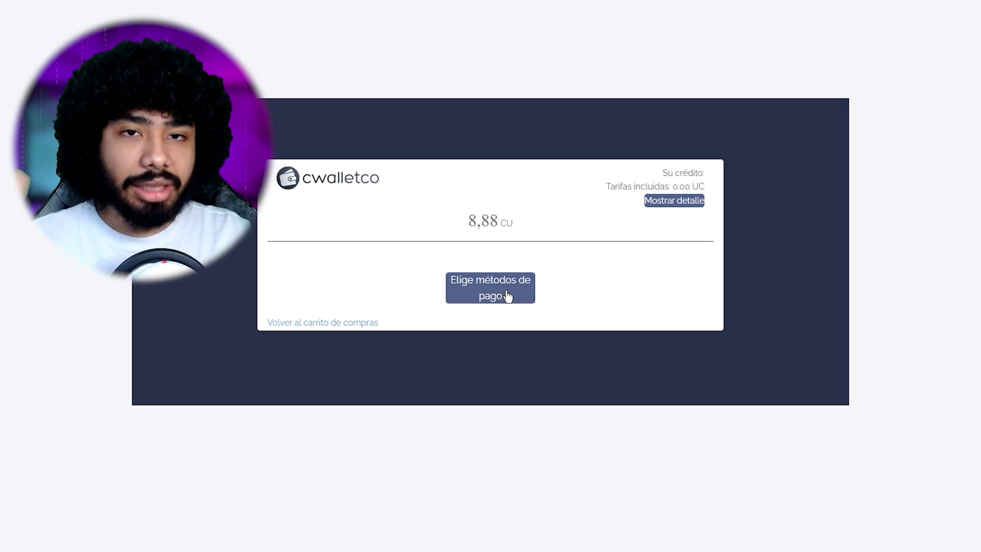
# Proceed to the choice of payment methods for the Cwalletco order.
pyautogui.click(504, 299)
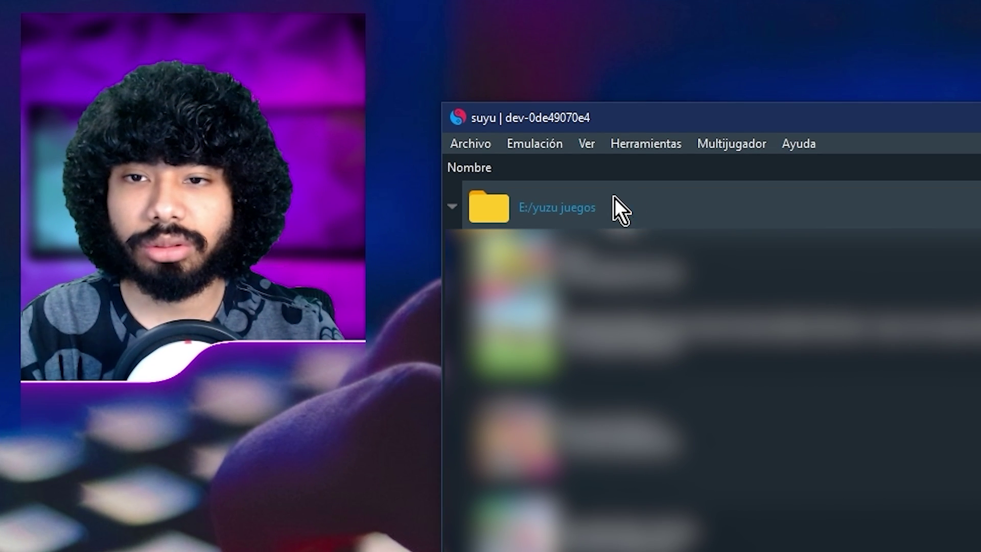
# In suyu, enable subdirectory scanning for the E:/yuzu juegos game directory.
pyautogui.rightClick(615, 198)
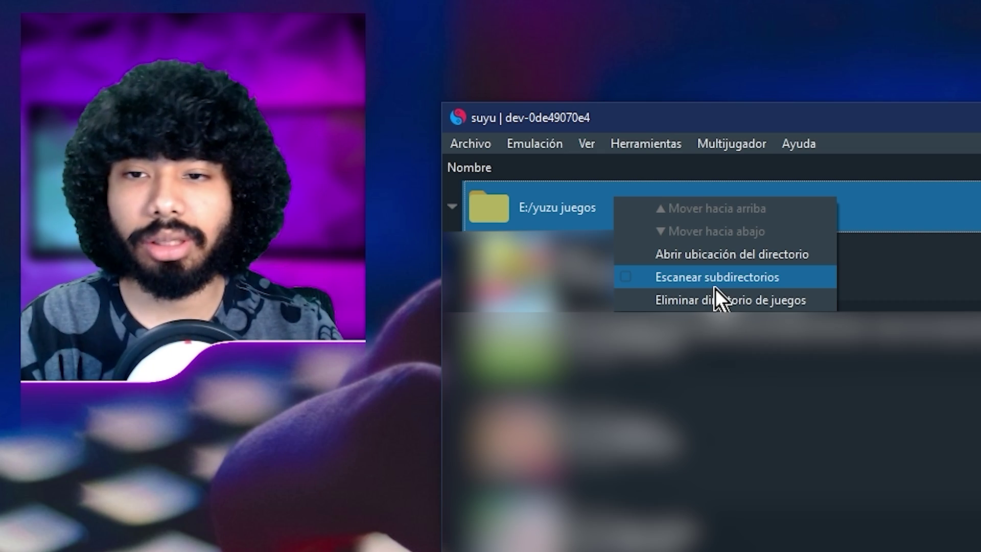
pyautogui.click(714, 285)
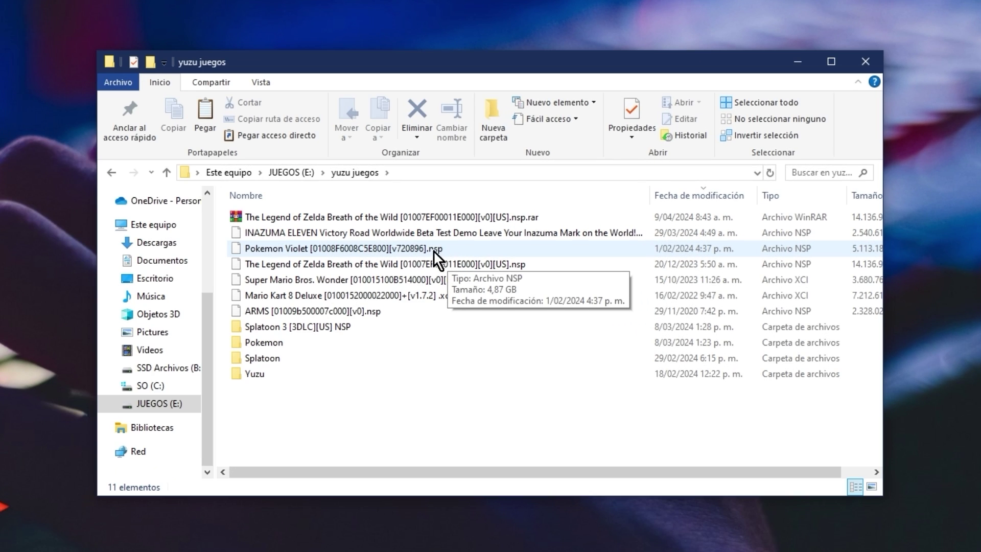
# In the yuzu juegos folder, inspect the game files and the extraction options for The Legend of Zelda Breath of the Wild .rar archive.
pyautogui.click(480, 280)
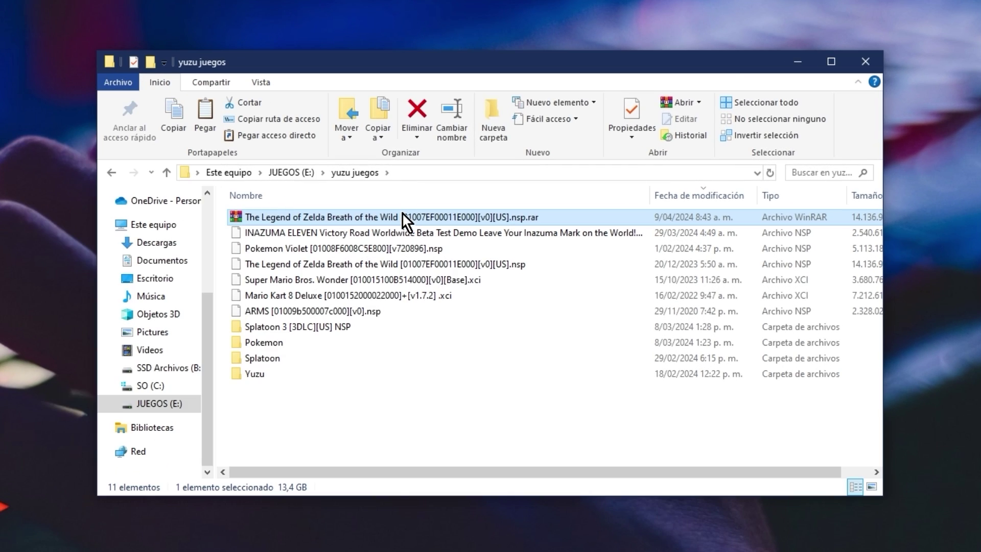
pyautogui.rightClick(489, 202)
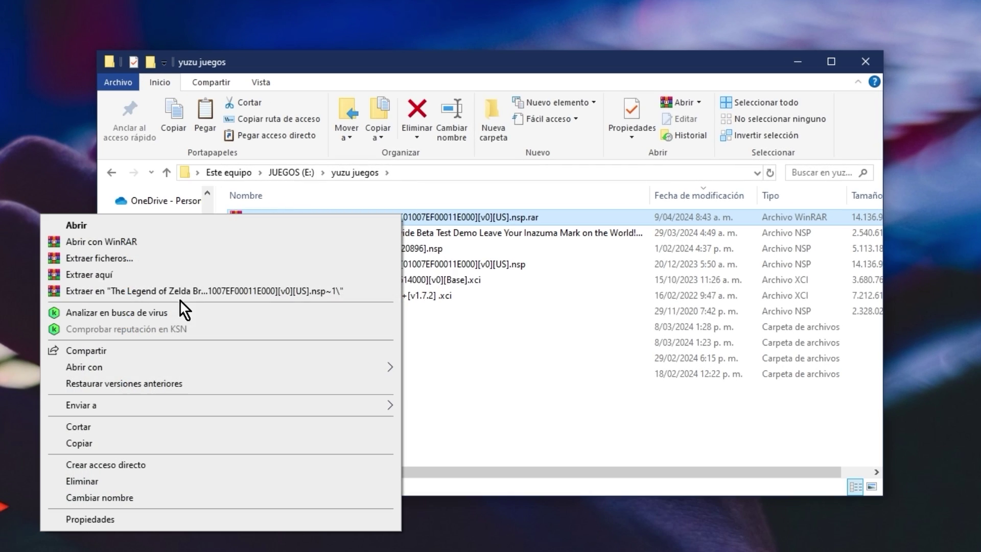
pyautogui.click(483, 311)
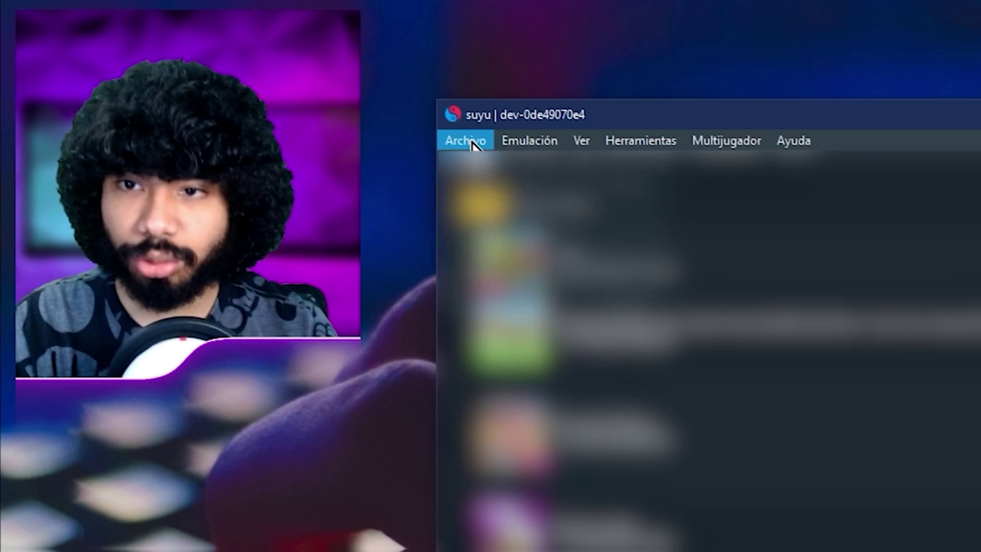
# Open suyu's data folder from the emulator and look over its subfolders.
pyautogui.click(247, 82)
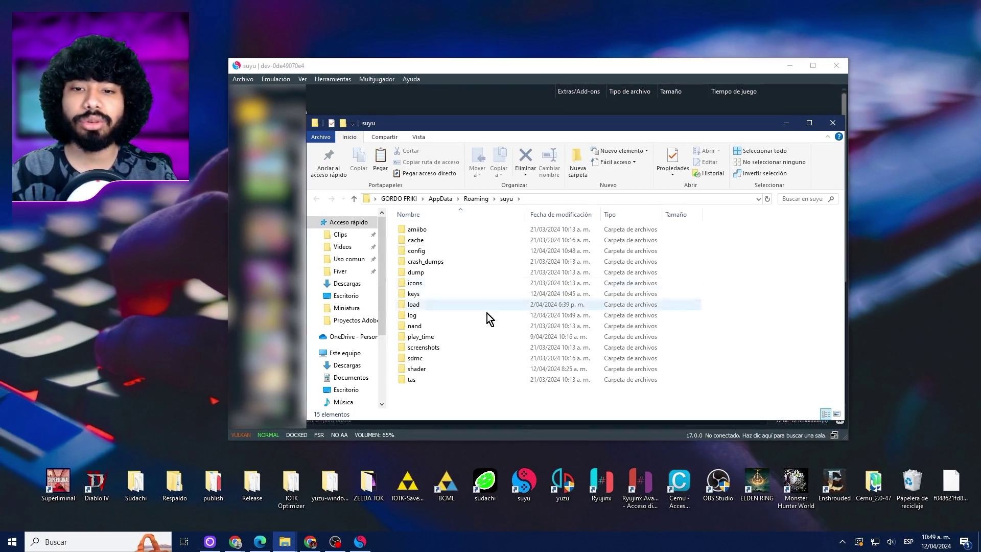
pyautogui.moveTo(470, 397); pyautogui.dragTo(434, 222)
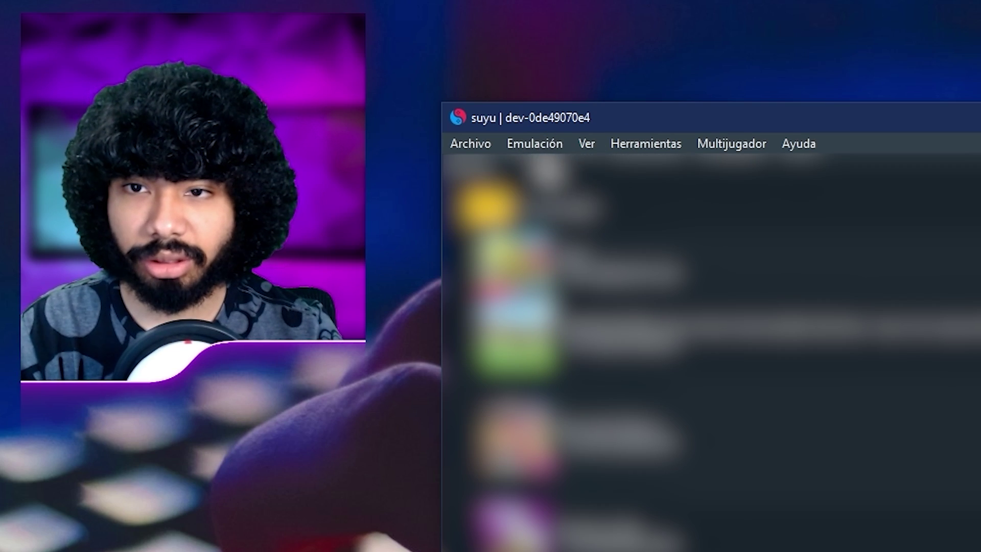
# Open suyu's emulation configuration and review the available interface languages and themes.
pyautogui.click(534, 144)
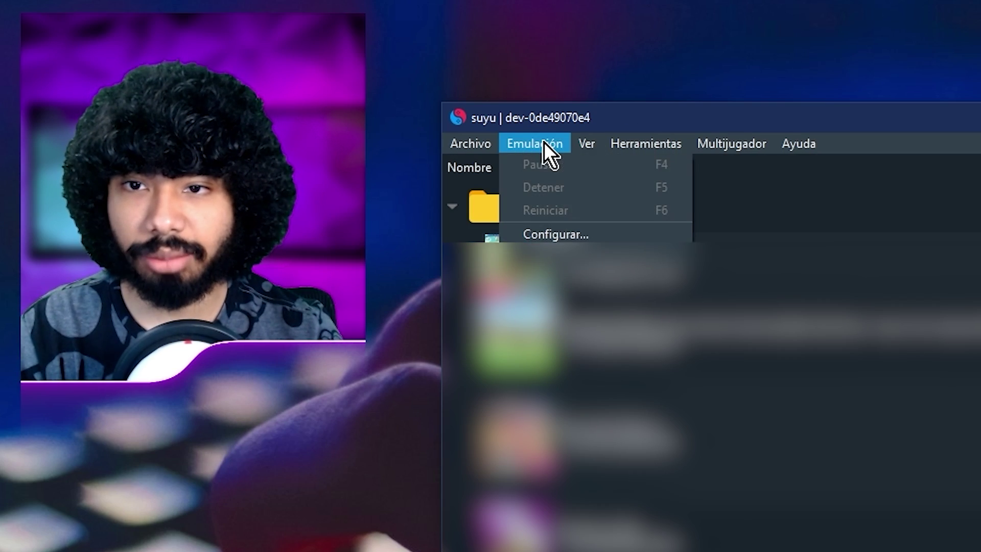
pyautogui.click(547, 228)
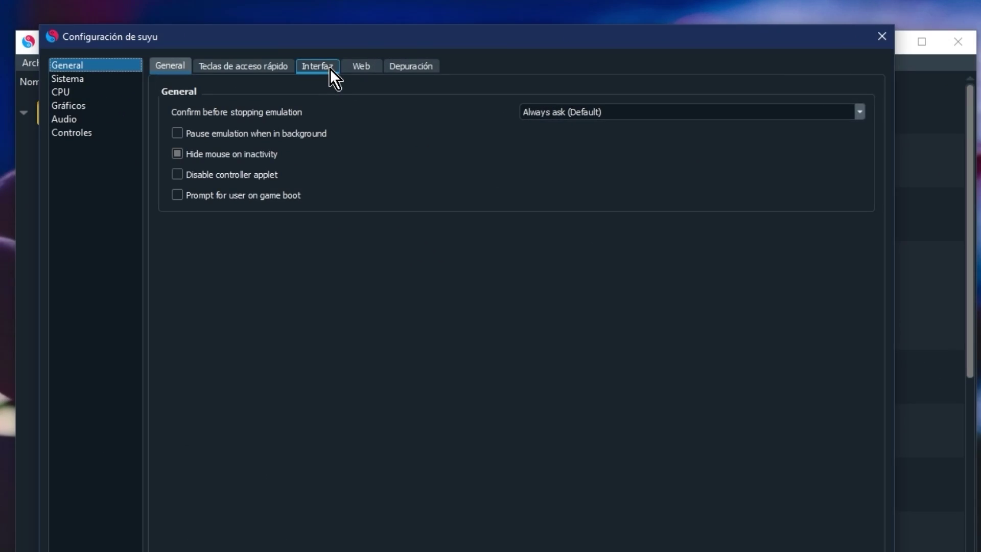
pyautogui.click(427, 82)
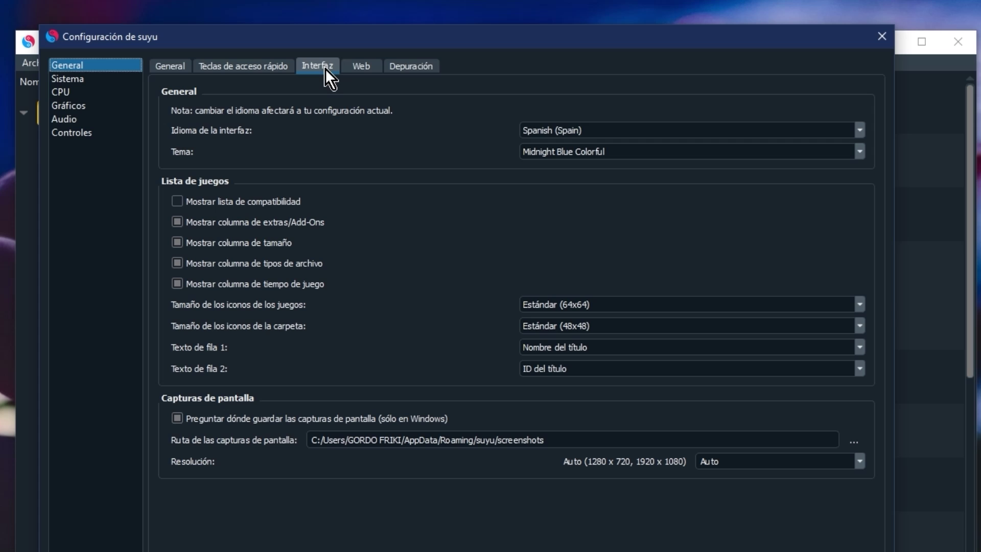
pyautogui.click(524, 134)
pyautogui.scroll(-2, 567, 194)
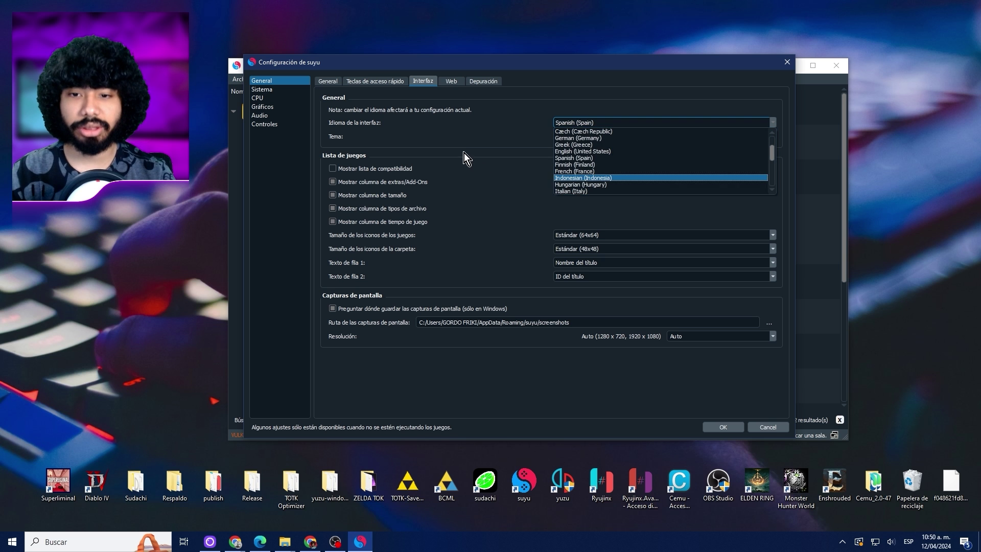
pyautogui.press('Escape')
pyautogui.click(616, 138)
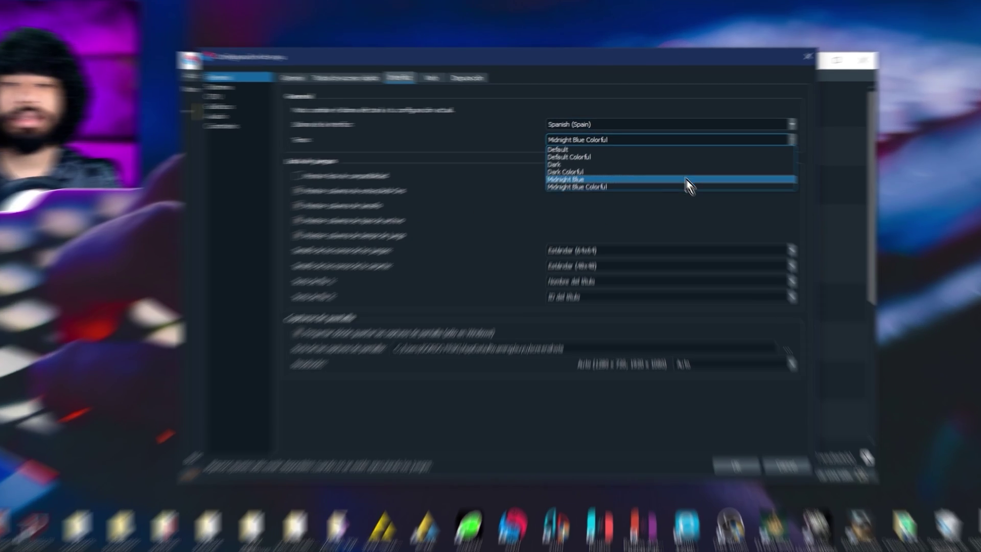
pyautogui.click(487, 145)
# Choose Latin American Spanish as the emulated system's language and check the memory layout setting.
pyautogui.click(279, 77)
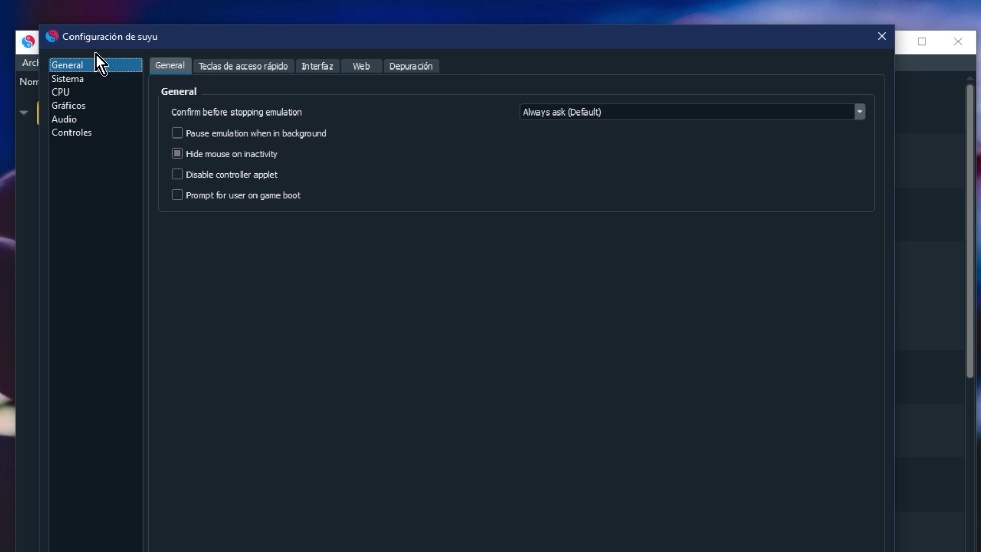
pyautogui.click(94, 83)
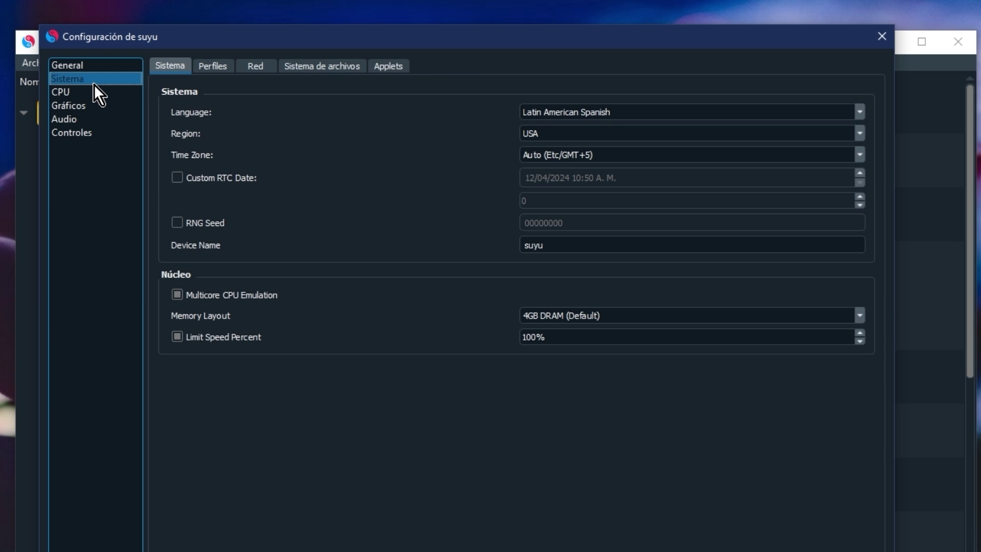
pyautogui.click(603, 115)
pyautogui.scroll(-2, 603, 221)
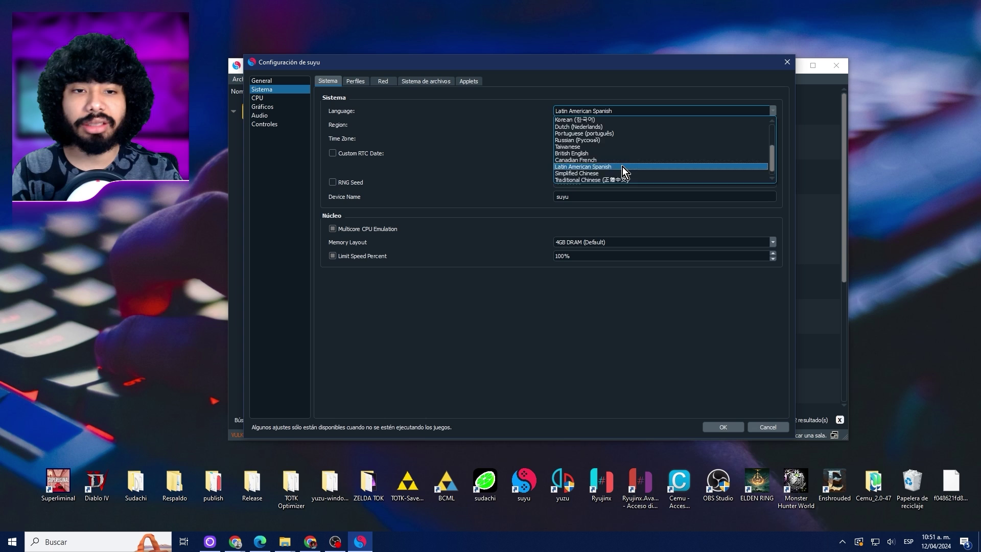
pyautogui.click(626, 199)
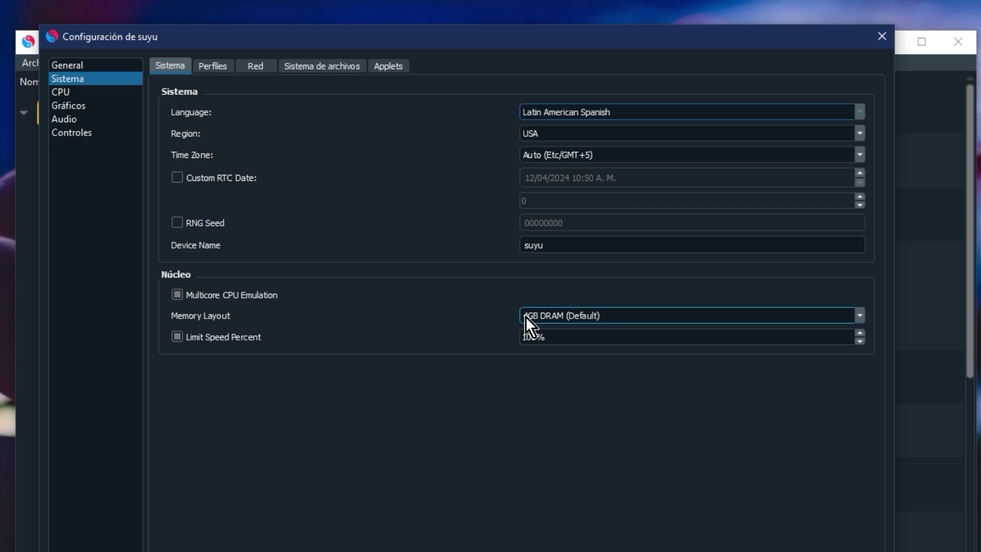
pyautogui.click(591, 315)
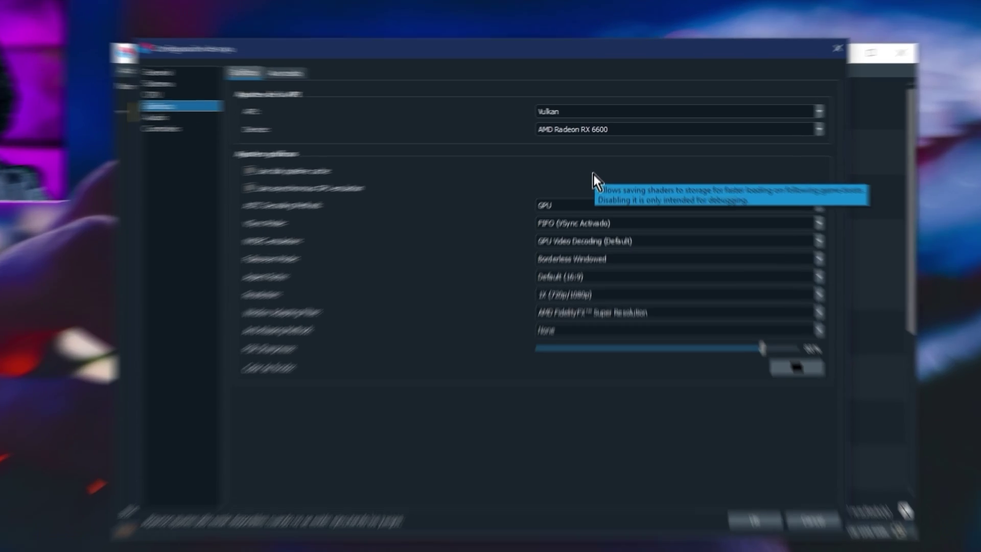
# Review the resolution options in the graphics settings.
pyautogui.click(574, 328)
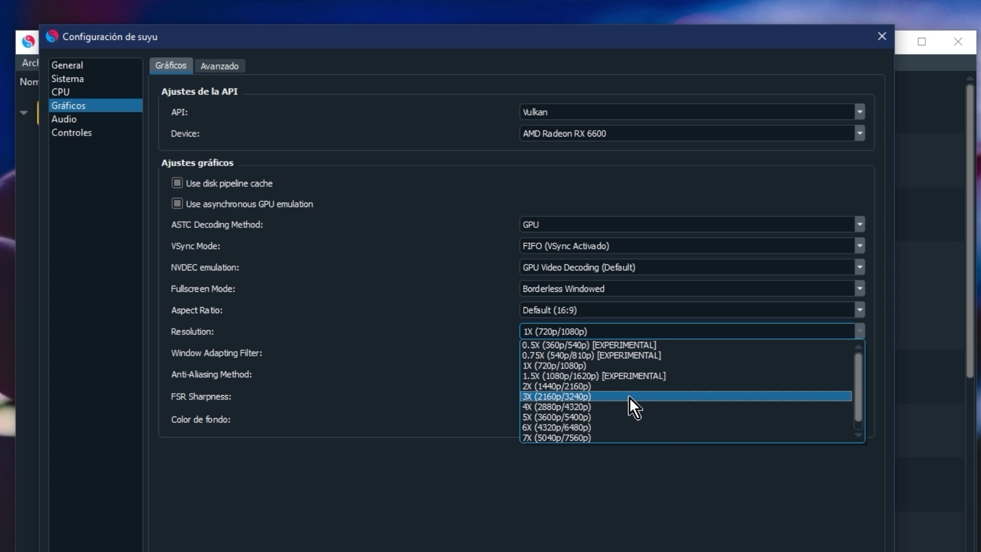
pyautogui.click(387, 319)
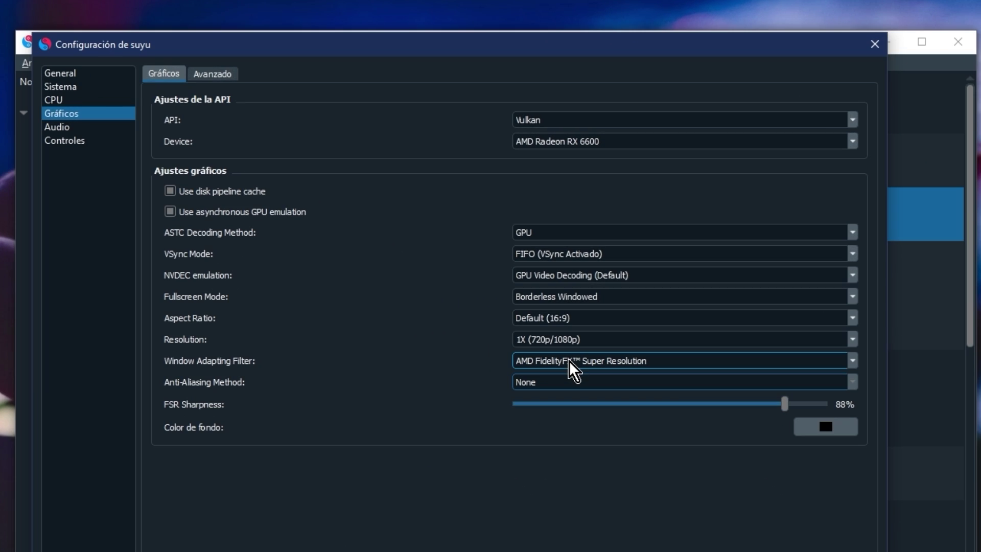
# Set the window adapting filter to AMD FidelityFX Super Resolution and the FSR sharpness to 89%.
pyautogui.click(568, 360)
pyautogui.click(539, 389)
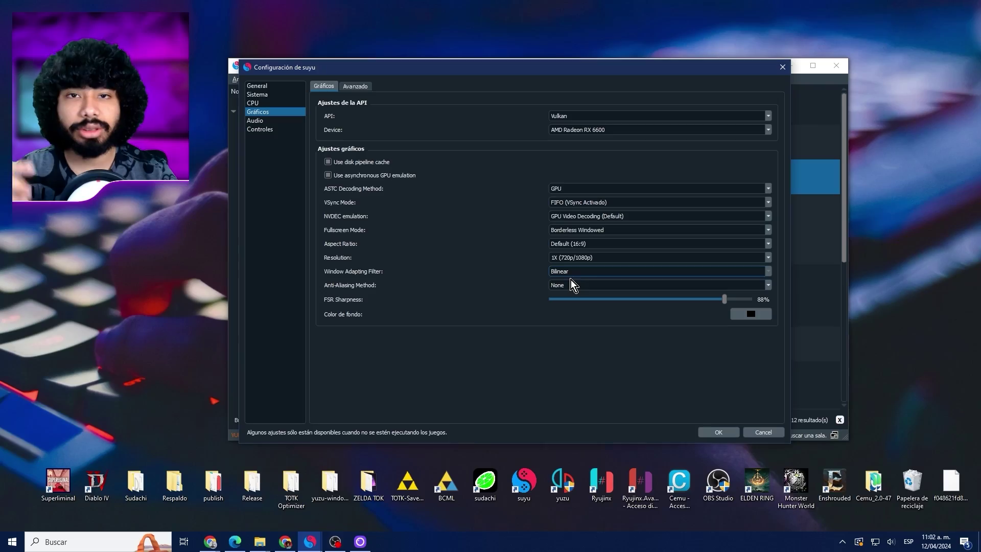
pyautogui.click(571, 279)
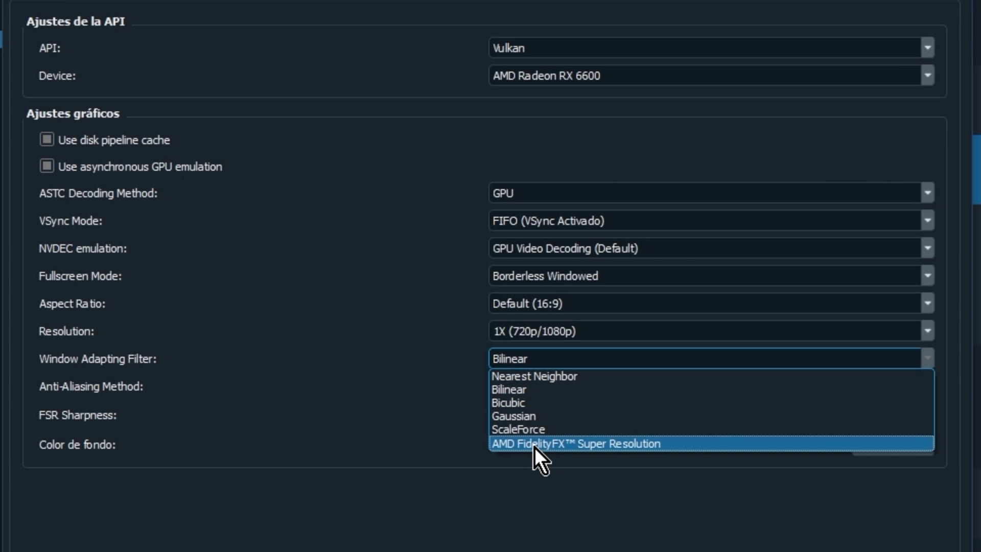
pyautogui.click(536, 443)
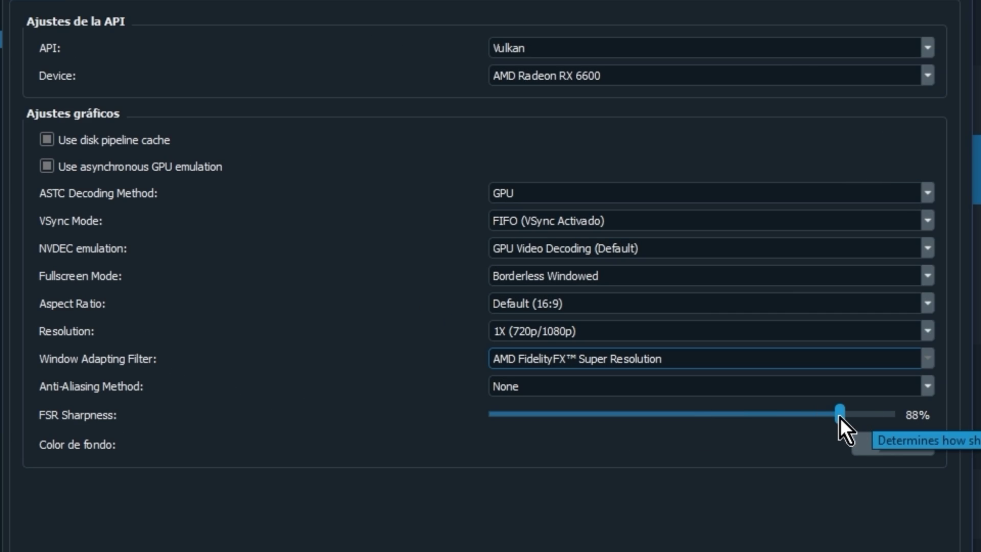
pyautogui.moveTo(839, 416)
pyautogui.mouseDown()
pyautogui.moveTo(696, 417)
pyautogui.moveTo(847, 421)
pyautogui.mouseUp()
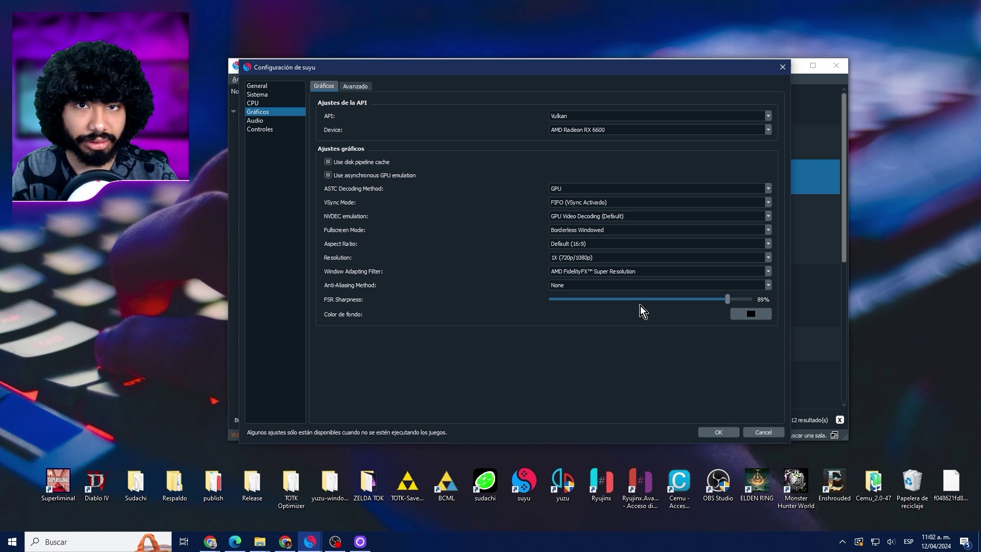
# Try the Bilinear and Nearest Neighbor window adapting filters before returning to AMD FidelityFX Super Resolution.
pyautogui.click(581, 271)
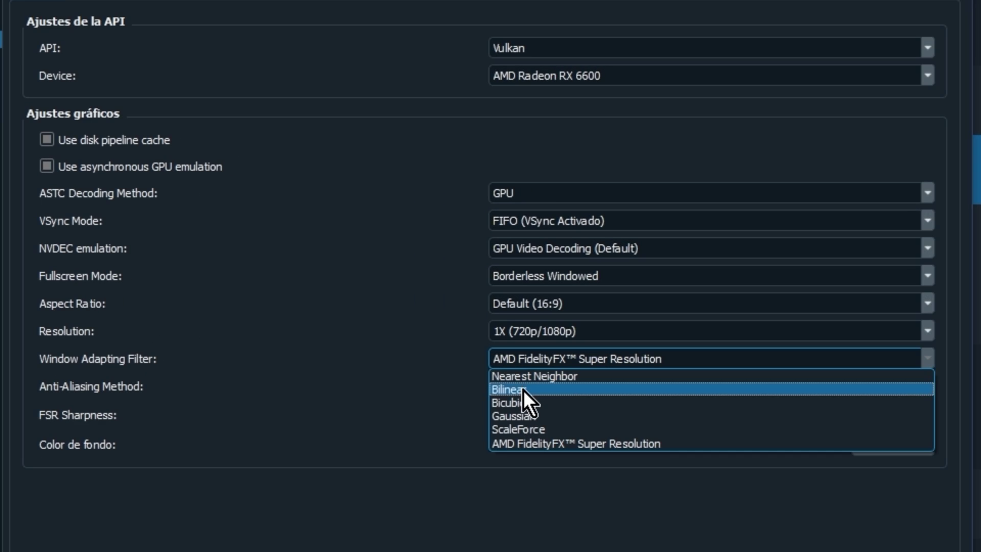
pyautogui.click(524, 390)
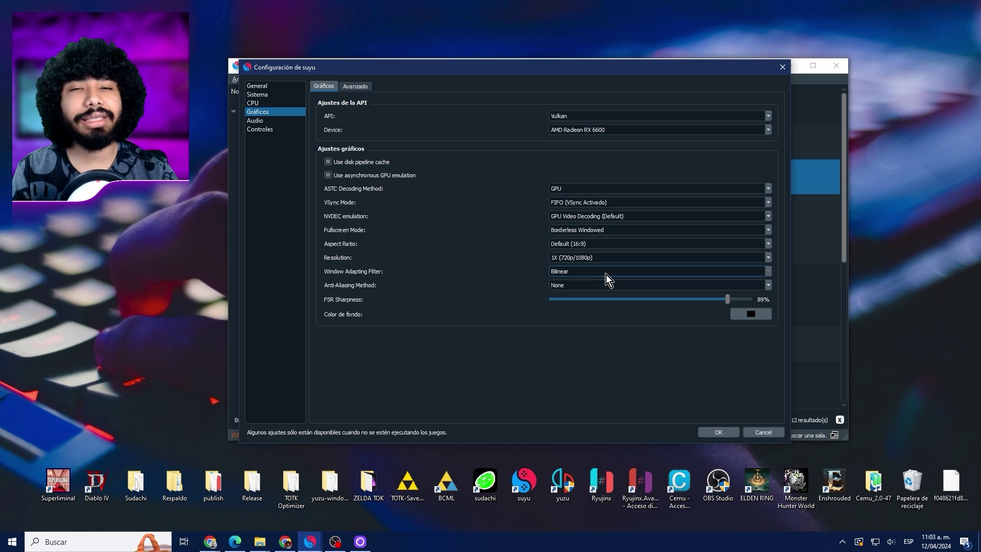
pyautogui.click(603, 364)
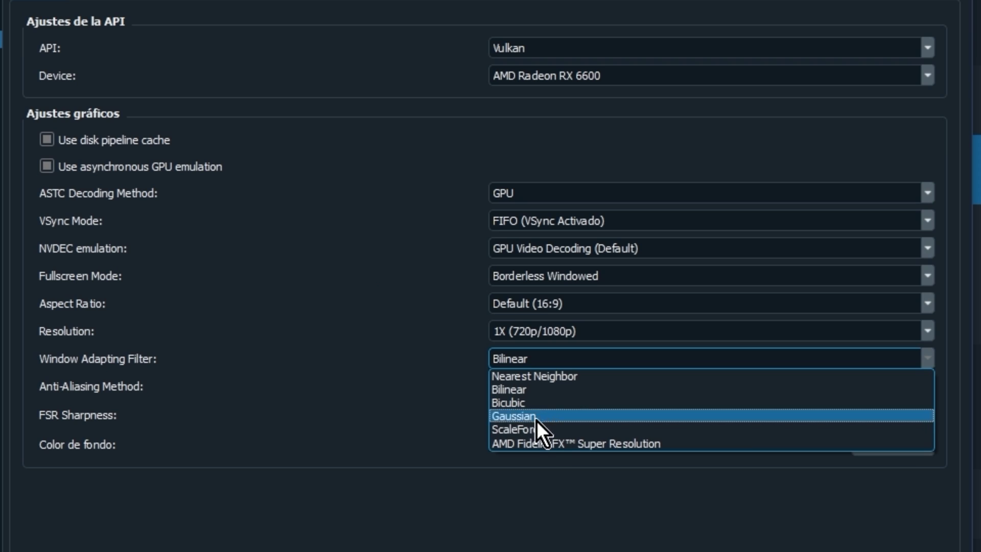
pyautogui.click(534, 376)
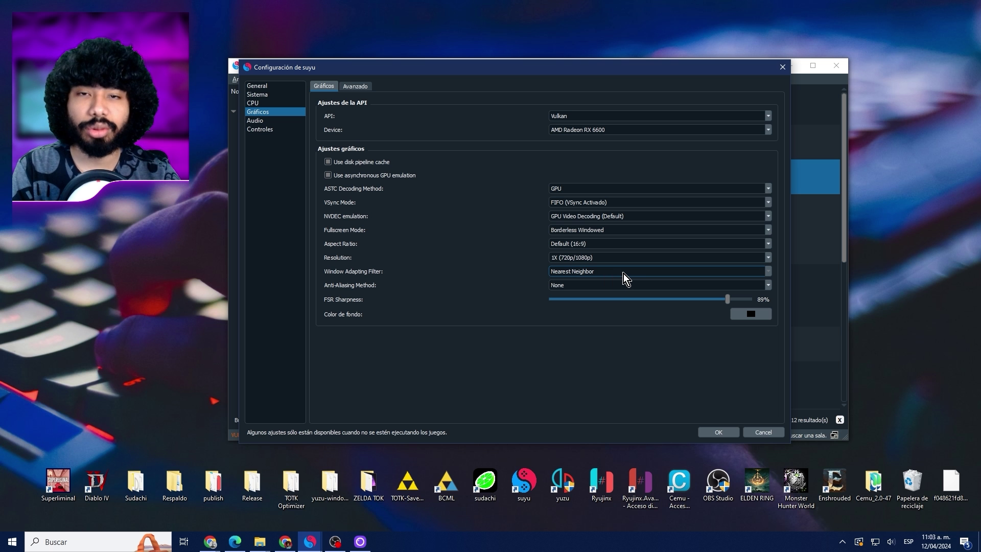
pyautogui.scroll(-5, 626, 278)
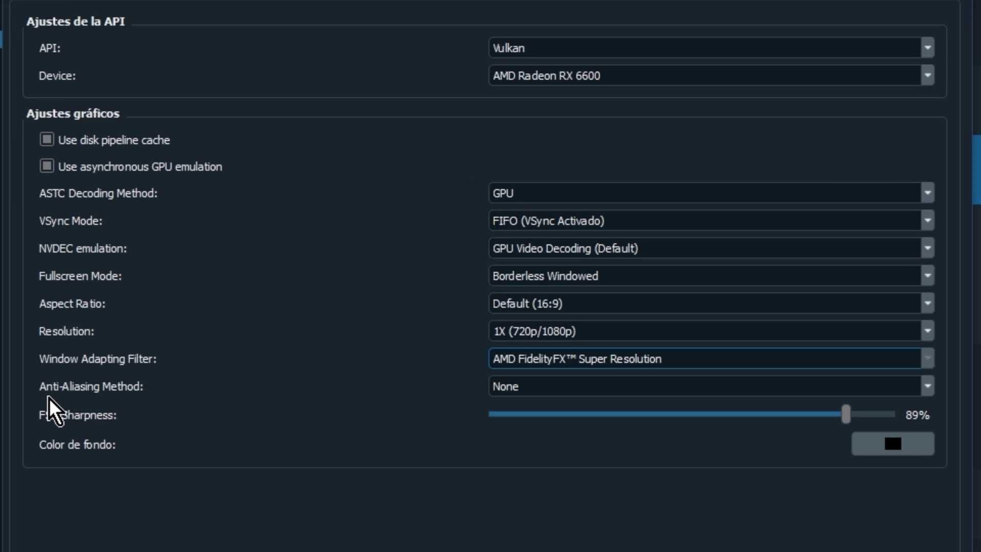
# Review the anti-aliasing methods and select None.
pyautogui.click(576, 387)
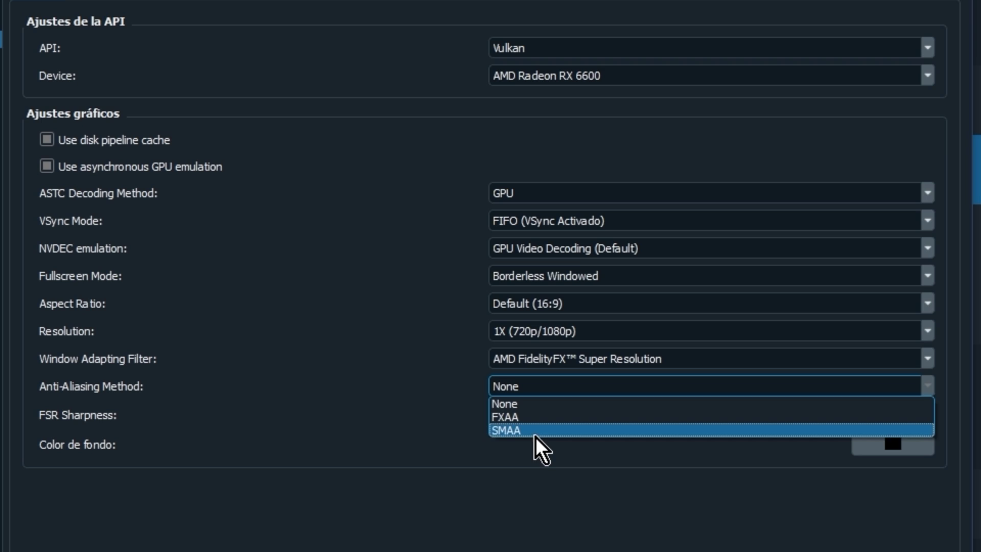
pyautogui.click(527, 403)
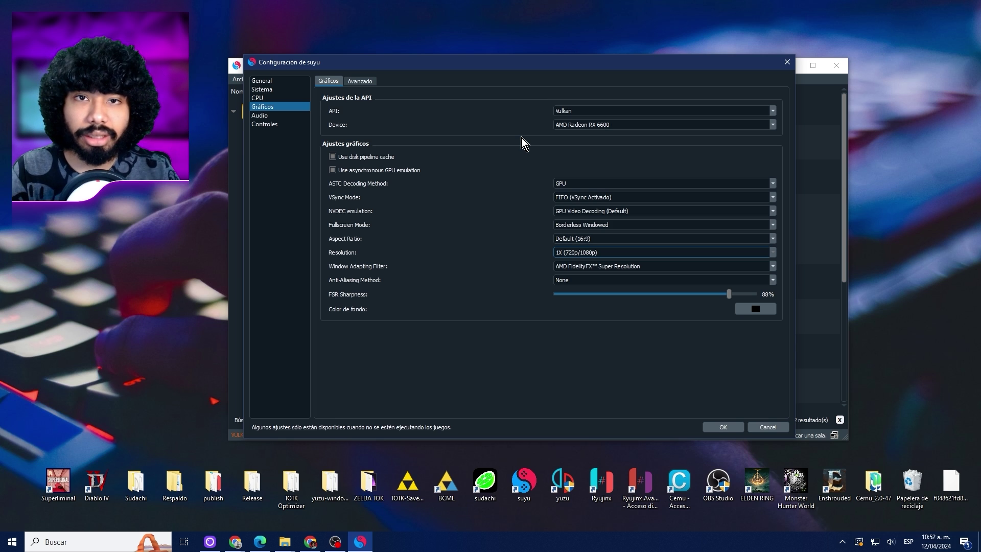
# Try the OpenGL graphics API with the GLASM (Assembly Shaders, NVIDIA Only) shader backend.
pyautogui.click(572, 110)
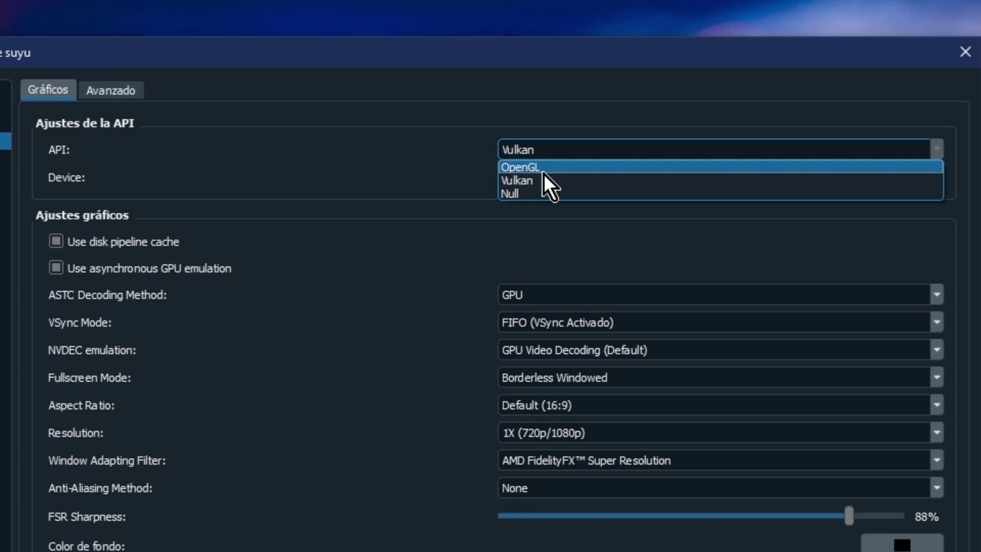
pyautogui.click(543, 171)
pyautogui.click(547, 182)
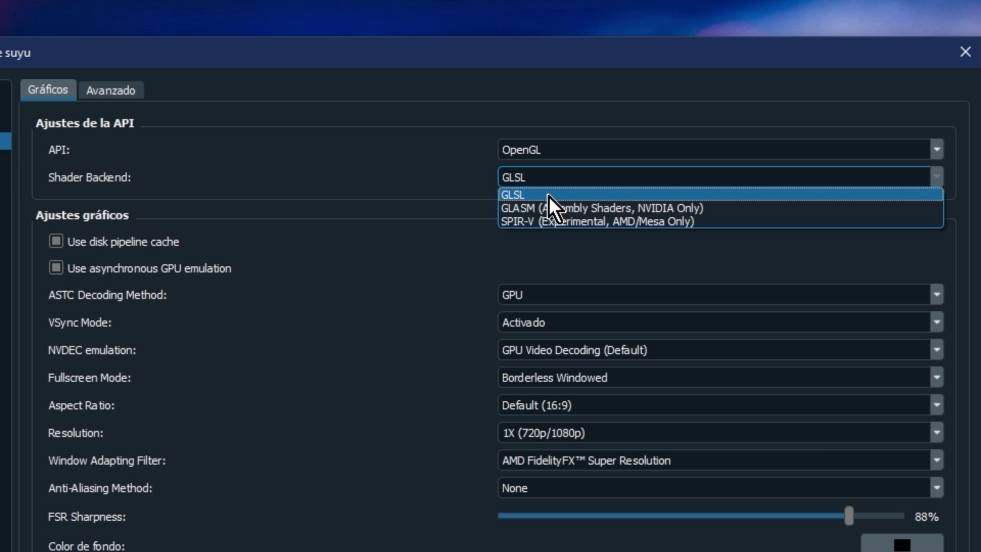
pyautogui.click(580, 208)
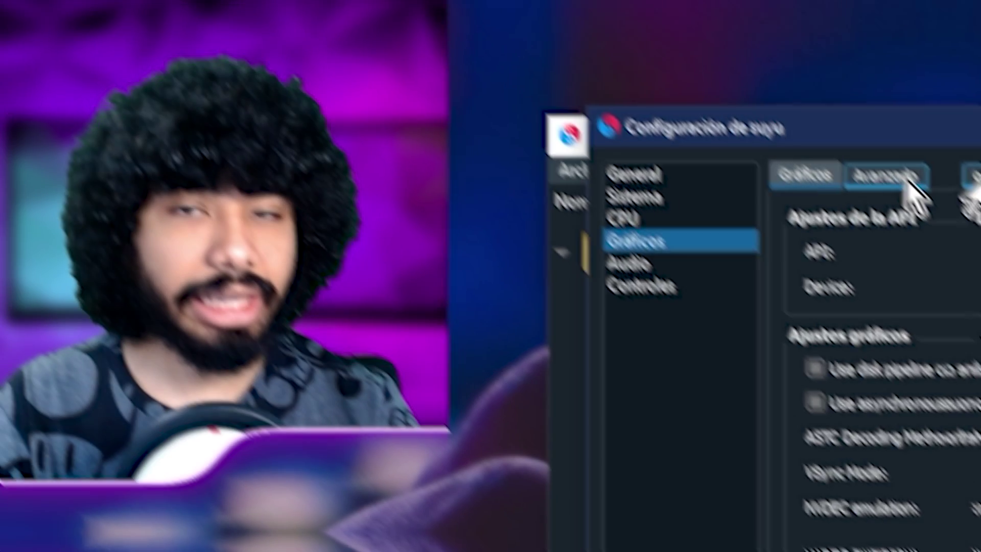
# Set the accuracy level in the advanced graphics settings to Normal.
pyautogui.click(360, 80)
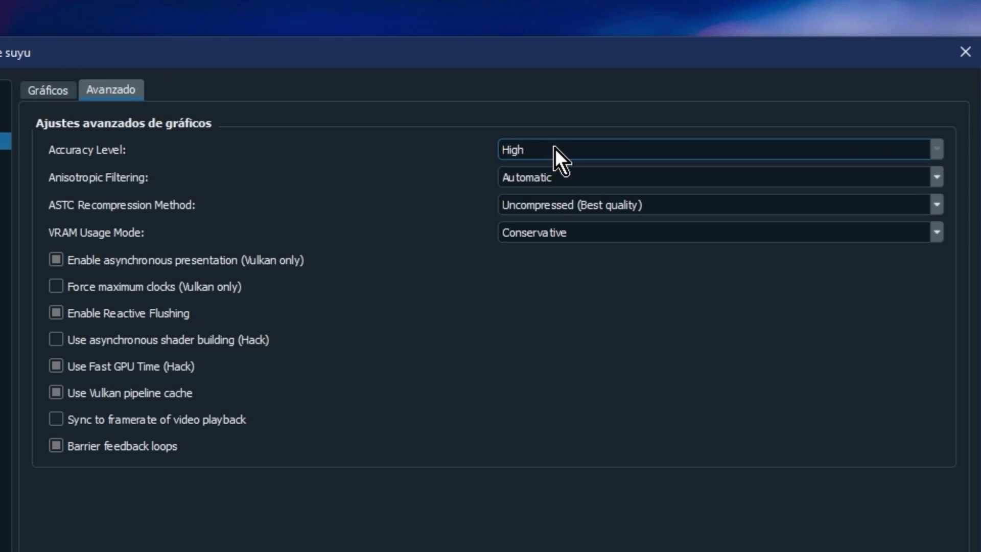
pyautogui.click(557, 148)
pyautogui.click(558, 166)
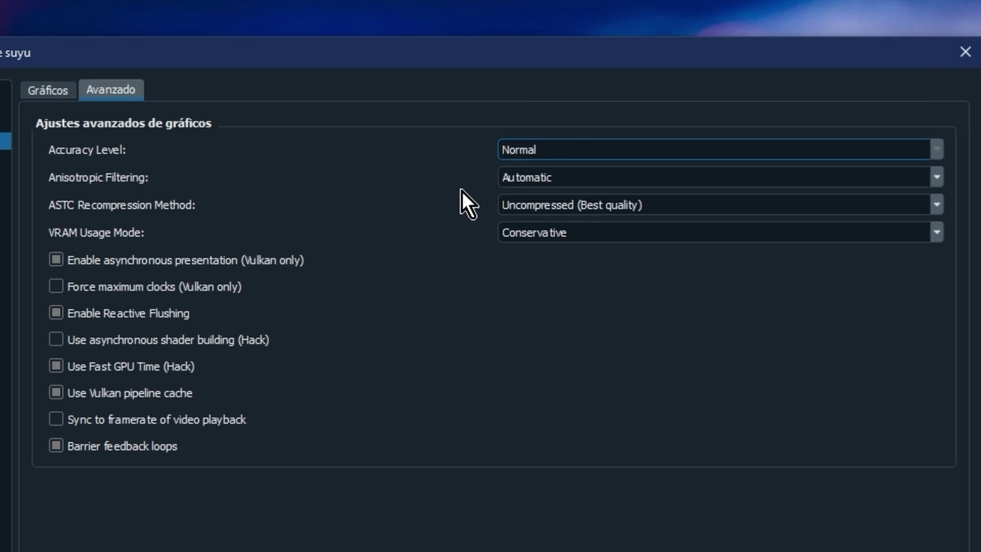
# Try BC1 (Low quality) before setting the ASTC recompression method to BC3 (Medium quality), and review the VRAM usage modes.
pyautogui.click(545, 207)
pyautogui.click(545, 206)
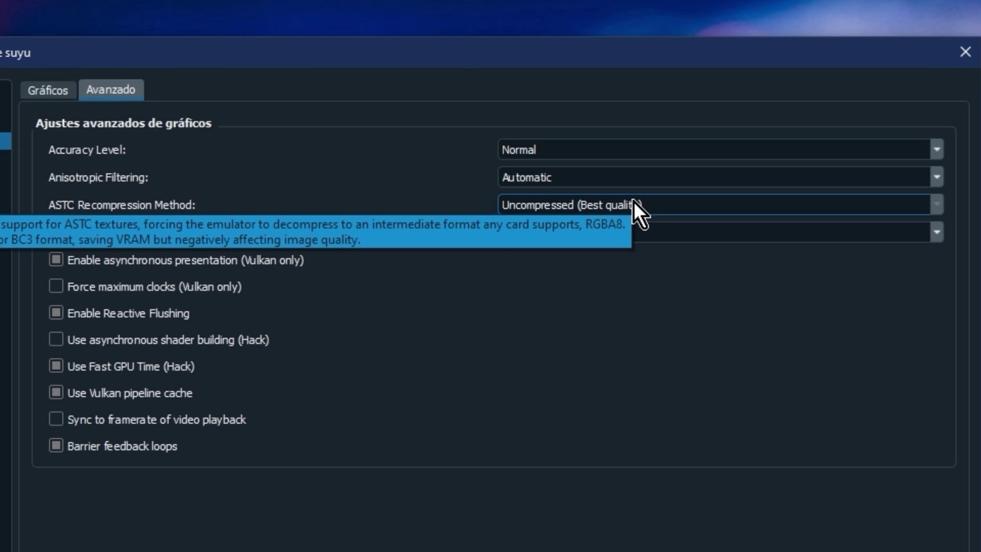
pyautogui.click(614, 136)
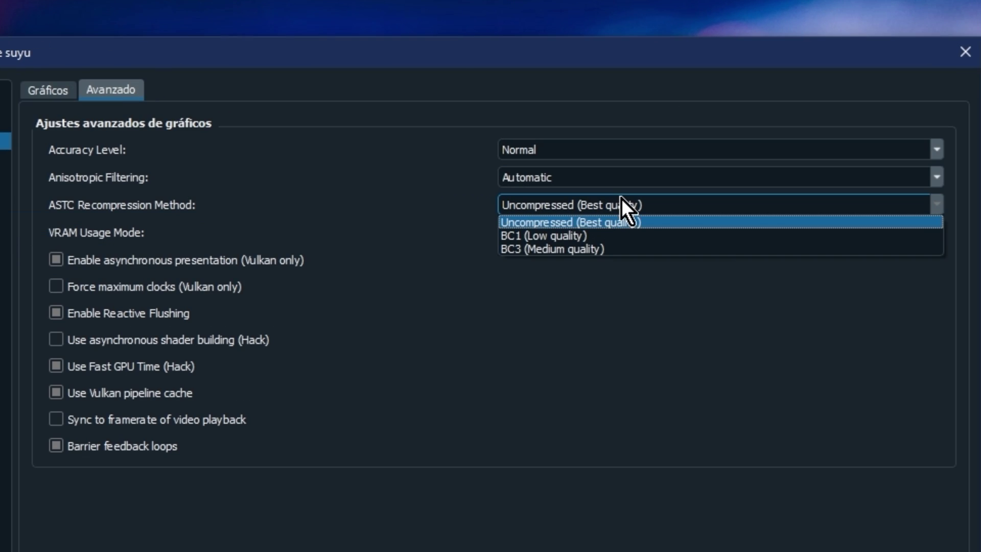
pyautogui.click(568, 249)
pyautogui.click(573, 211)
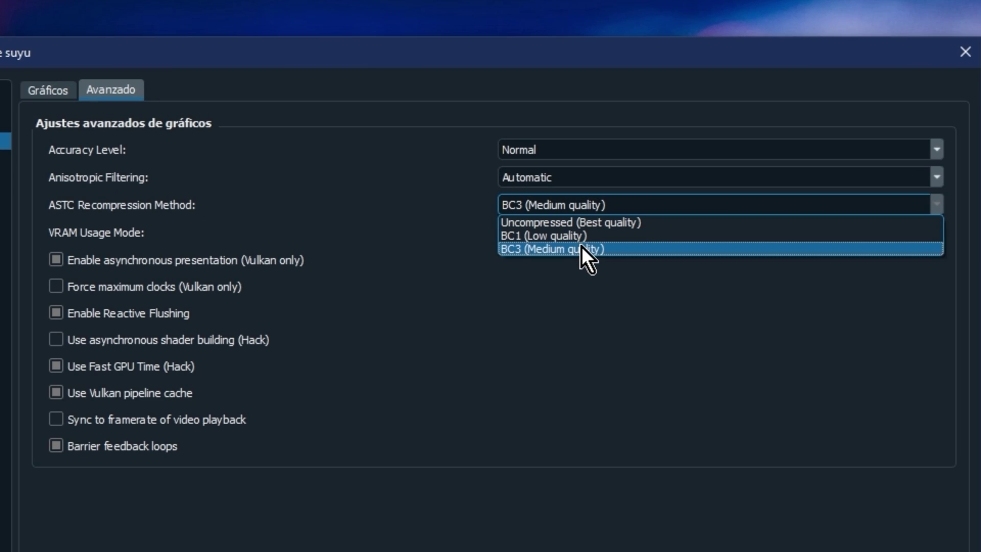
pyautogui.click(540, 236)
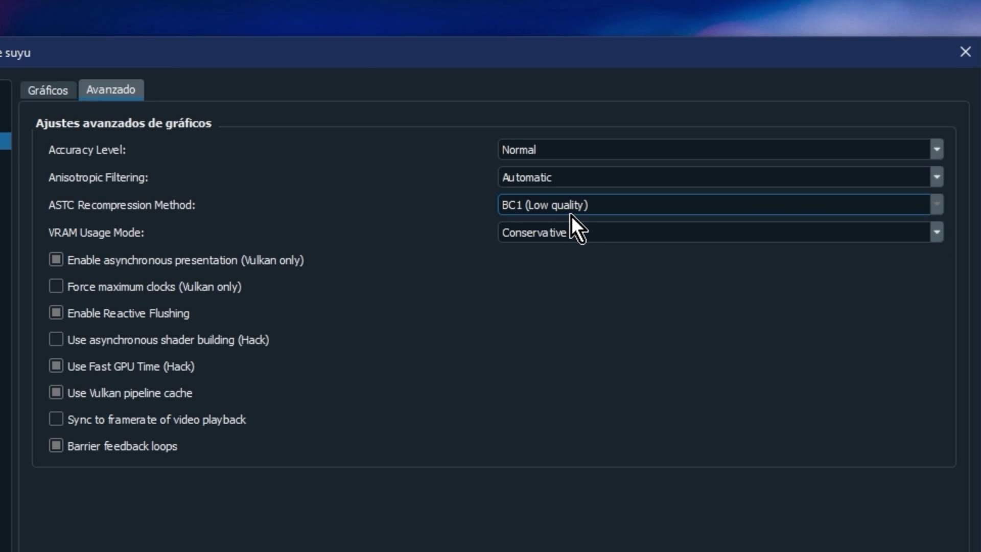
pyautogui.click(548, 206)
pyautogui.click(599, 250)
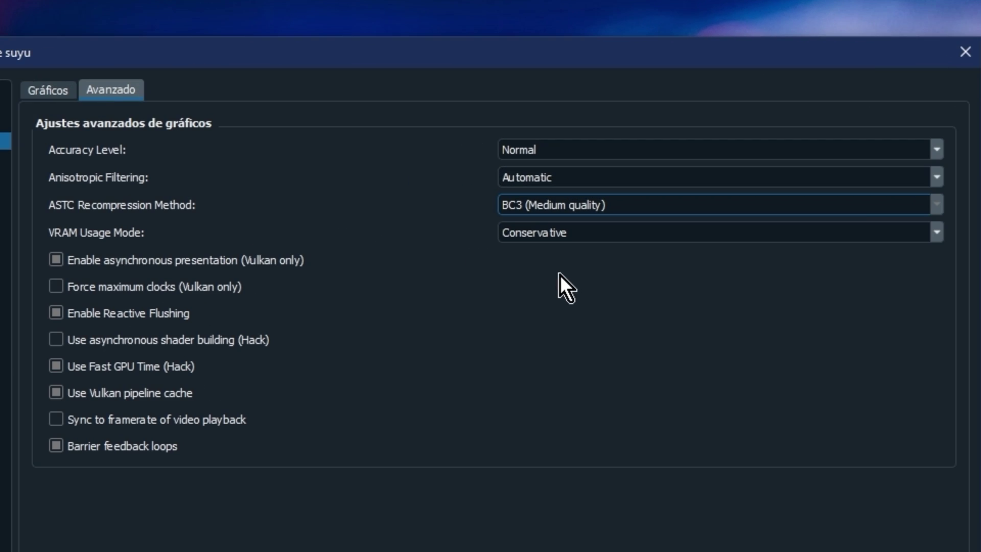
pyautogui.click(558, 241)
pyautogui.click(588, 251)
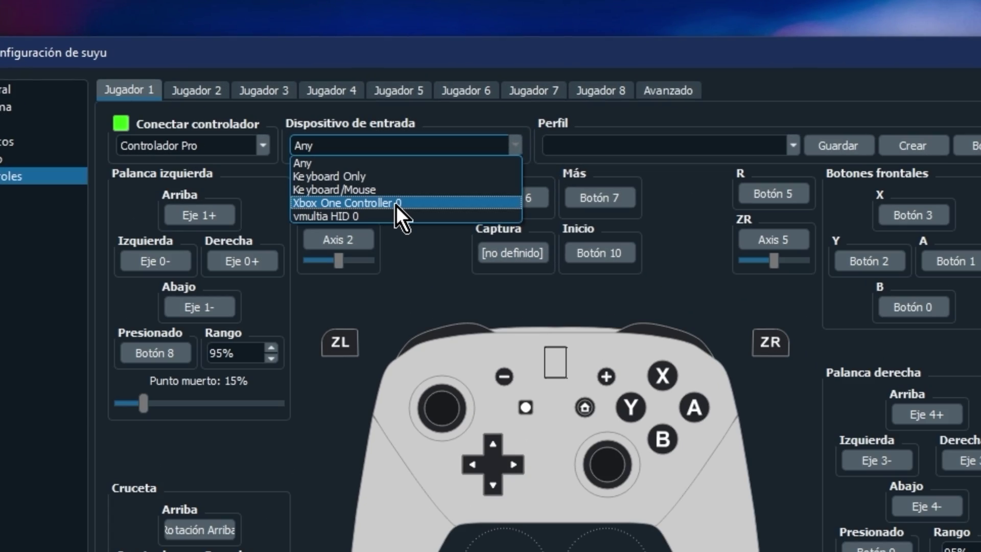
# Set Player 1's input device to Xbox One Controller 0 and the console mode to Portátil.
pyautogui.click(396, 205)
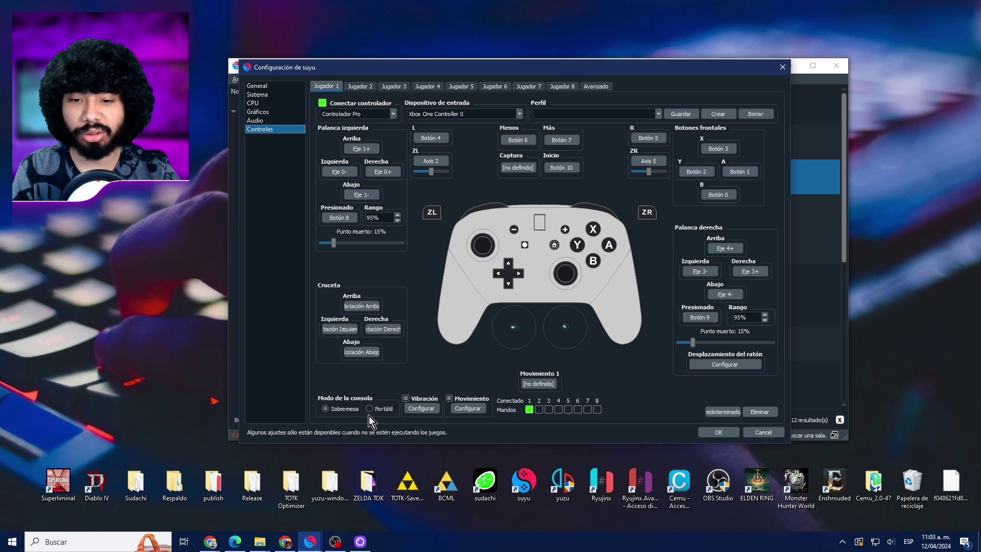
pyautogui.click(376, 410)
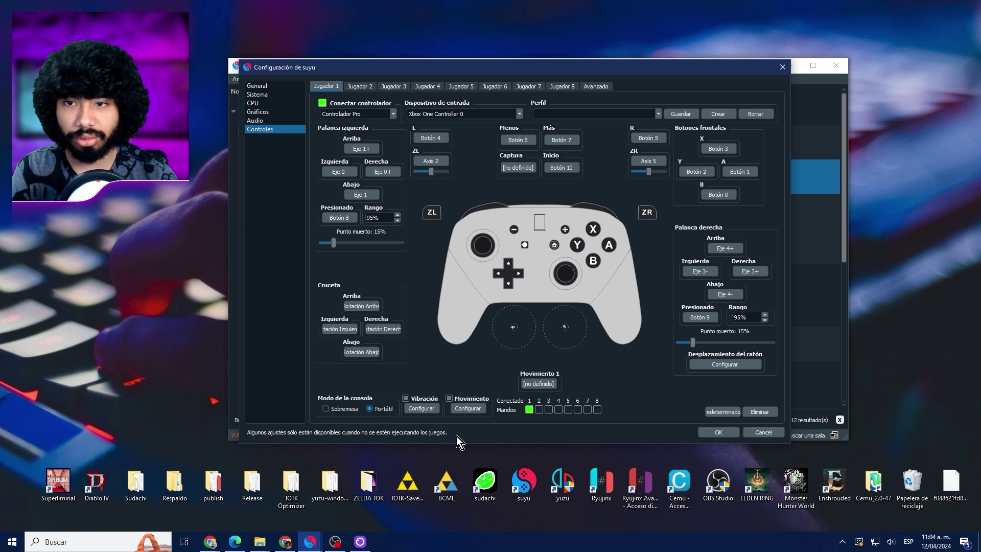
pyautogui.click(659, 273)
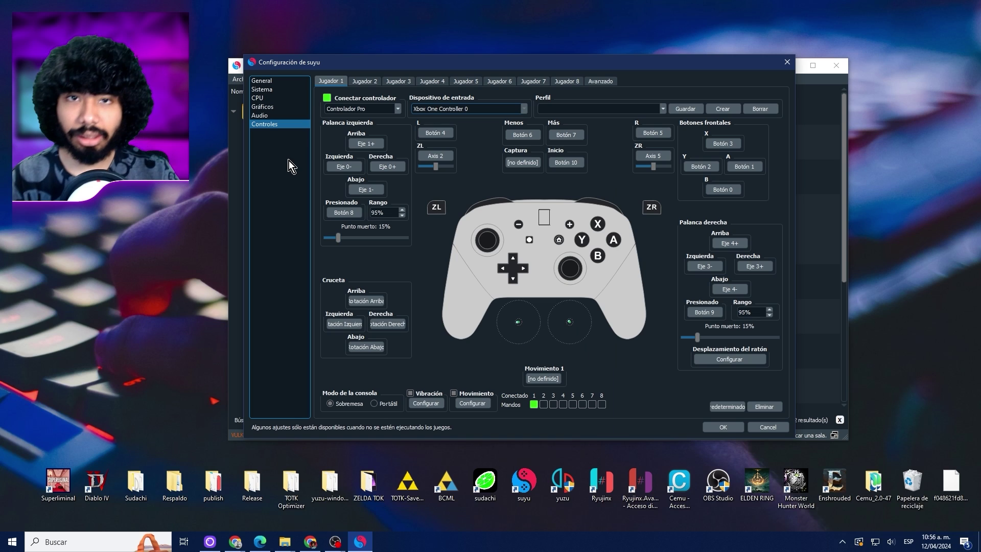
# Open the profile manager in the system settings and make the first listed user the current one.
pyautogui.click(266, 81)
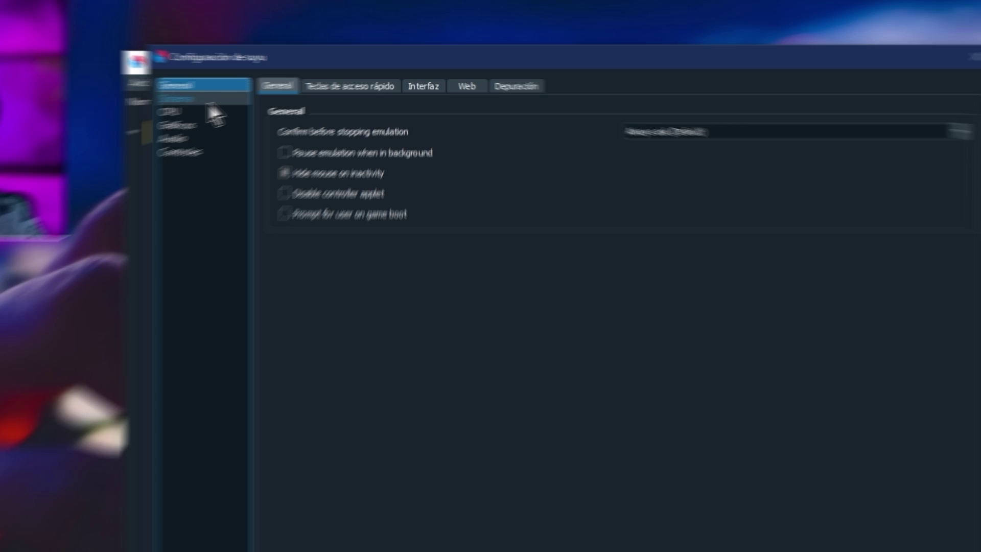
pyautogui.click(283, 90)
pyautogui.click(295, 98)
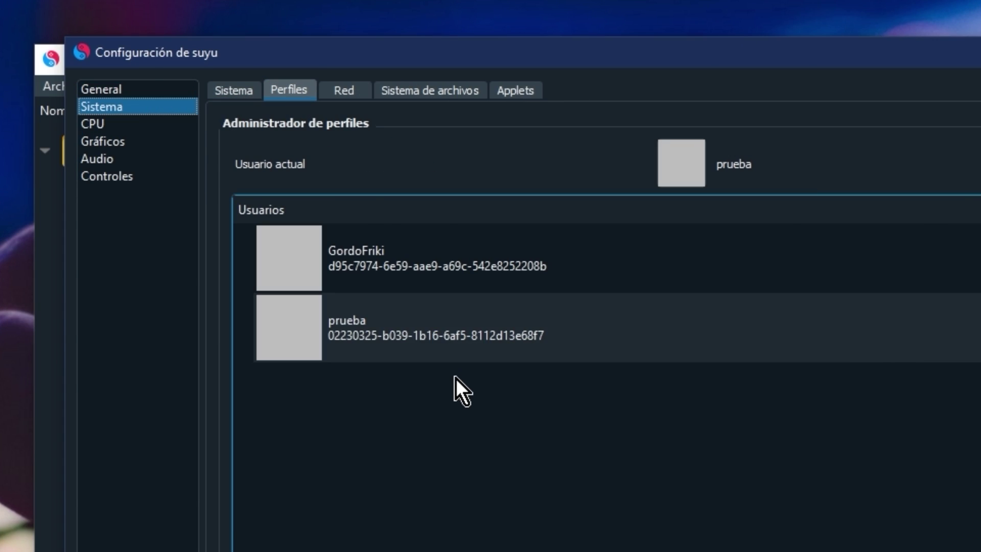
pyautogui.click(529, 335)
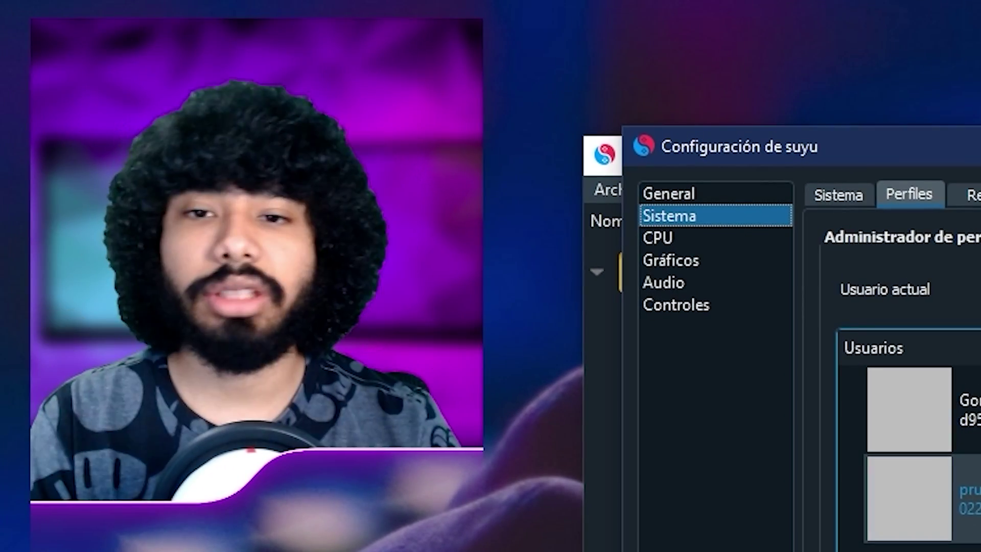
pyautogui.click(909, 408)
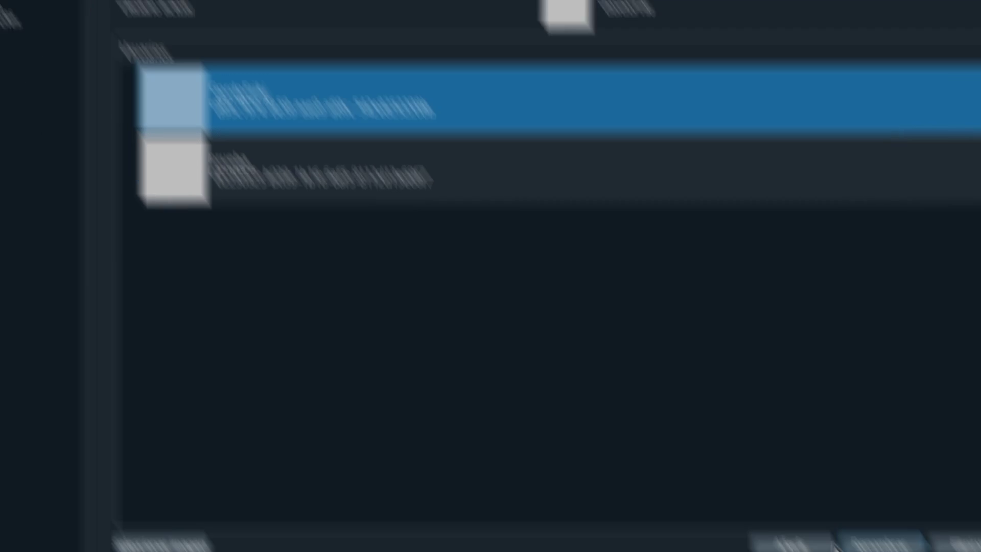
# View the image picker for the user profile without choosing a file, and try the prueba profile before returning to the first user.
pyautogui.click(727, 453)
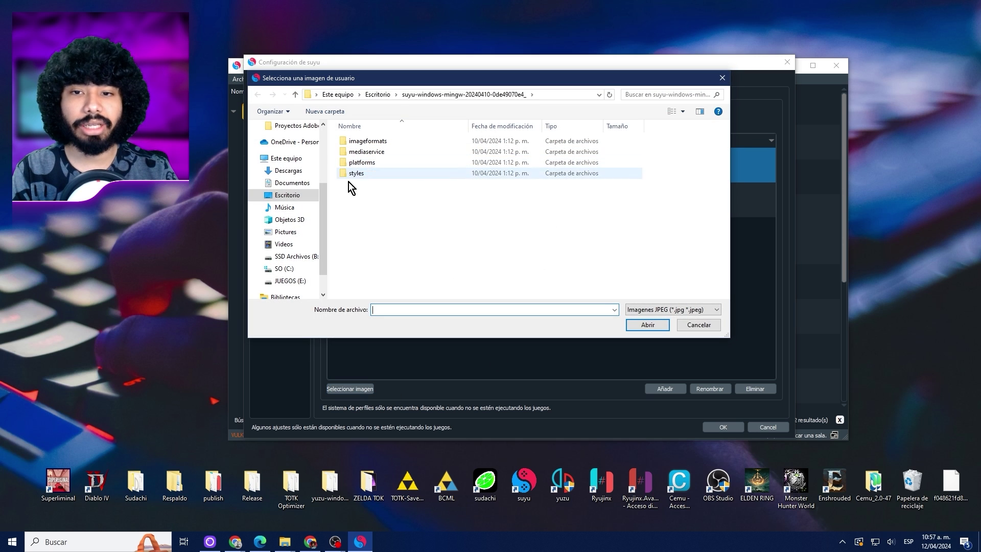
pyautogui.click(707, 325)
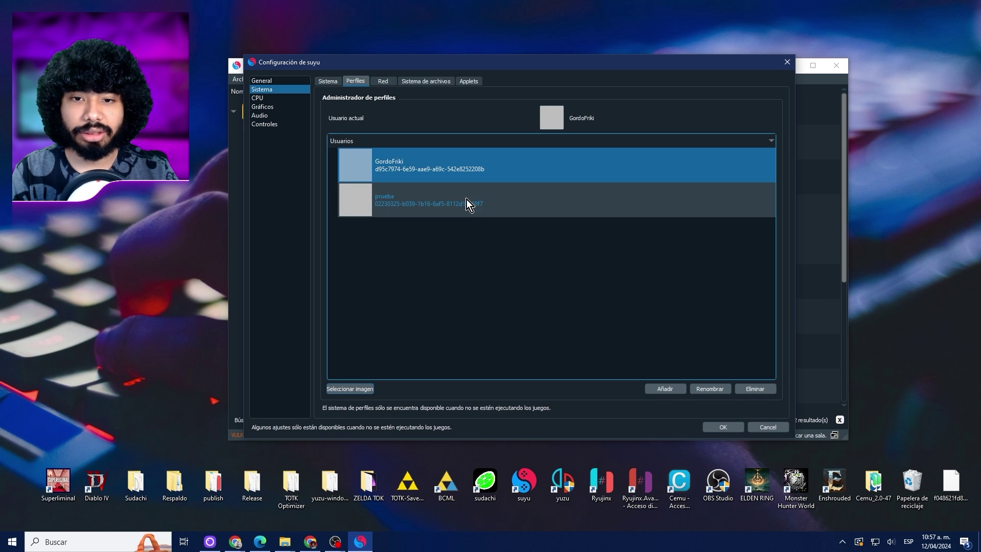
pyautogui.click(467, 199)
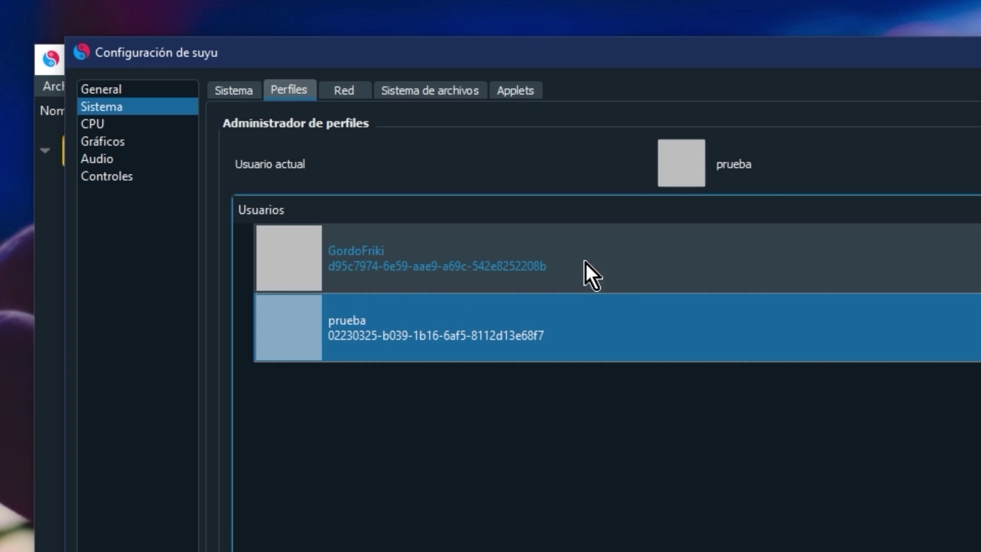
pyautogui.click(621, 267)
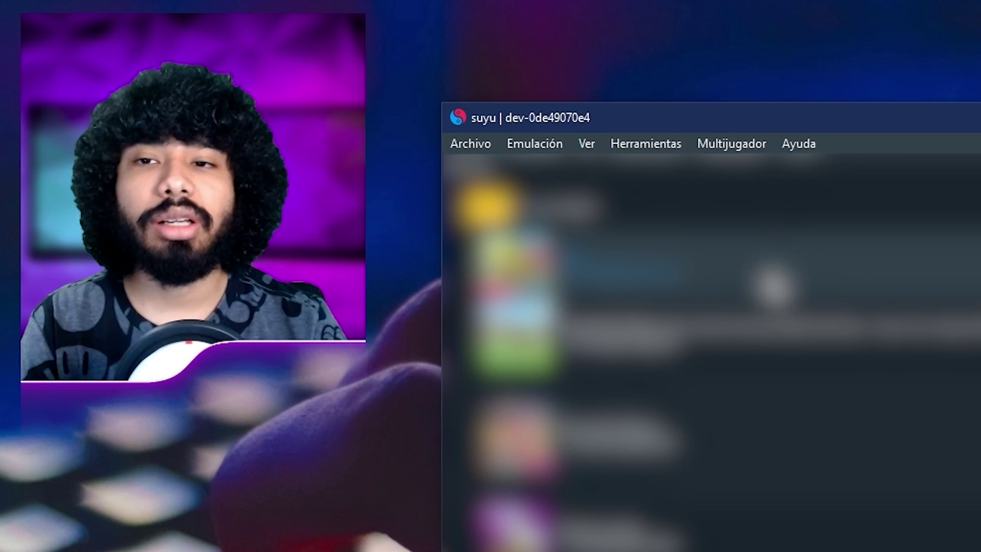
# Install the update file Pokemon Violet [01008F6008C5E800][v720896].nsp to NAND.
pyautogui.click(470, 144)
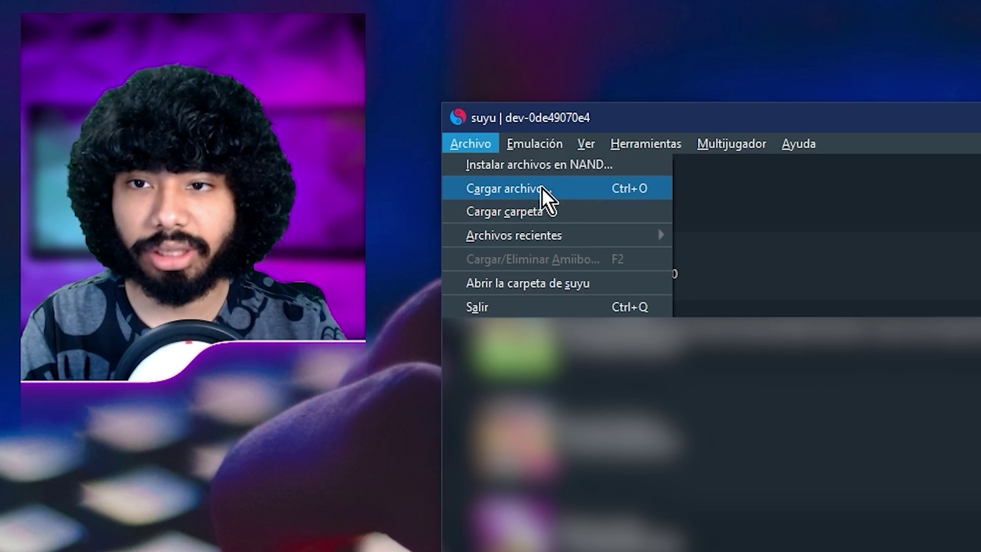
pyautogui.click(588, 166)
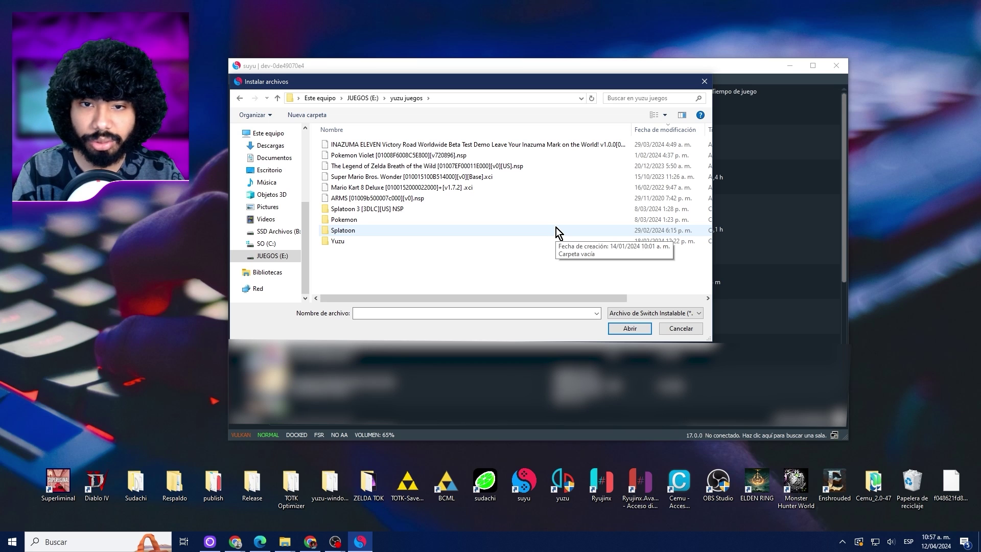
pyautogui.click(449, 157)
pyautogui.click(629, 329)
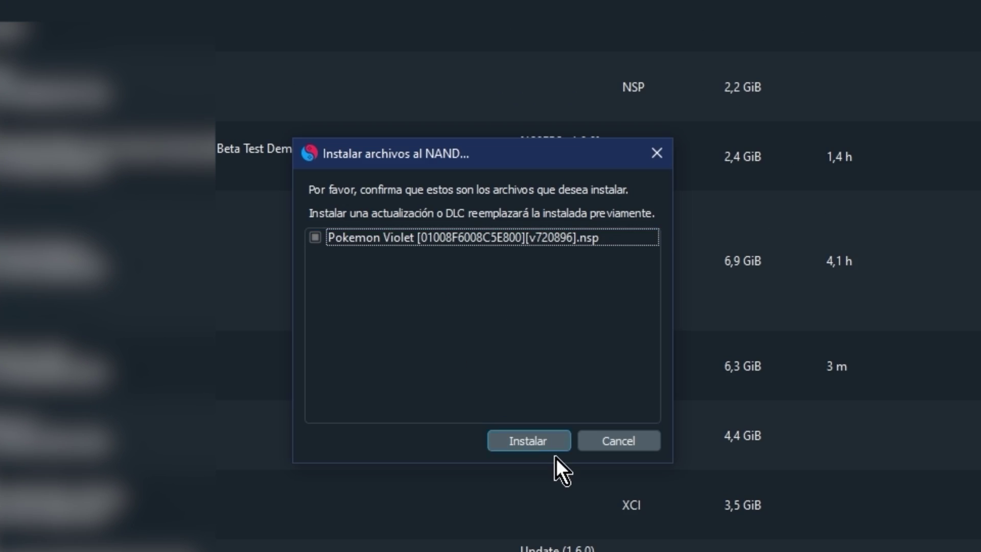
pyautogui.click(529, 439)
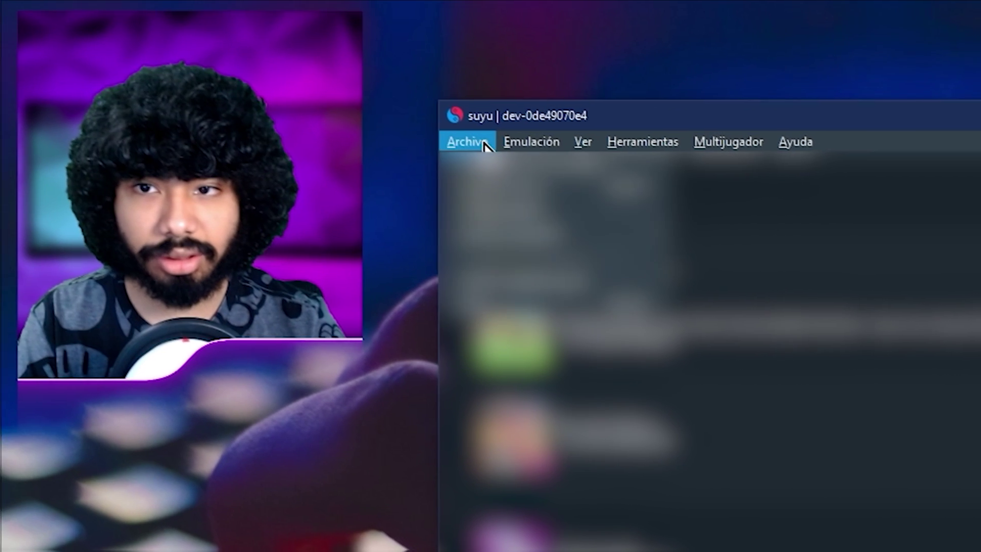
# Install the Pokemon Violet DLC file for The Hidden Treasure of Area Zero from the Pokemon folder to NAND.
pyautogui.click(242, 80)
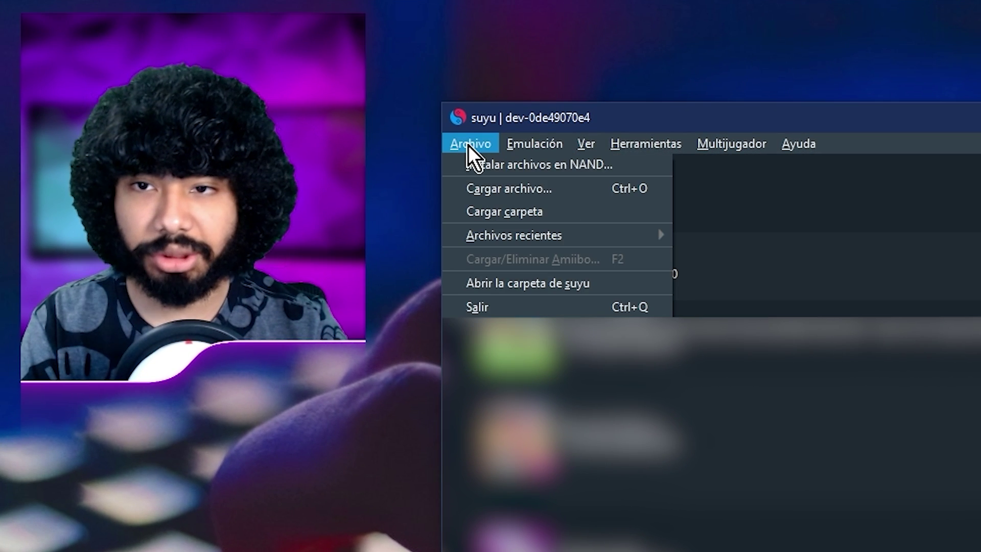
pyautogui.click(548, 173)
pyautogui.doubleClick(654, 476)
pyautogui.click(835, 299)
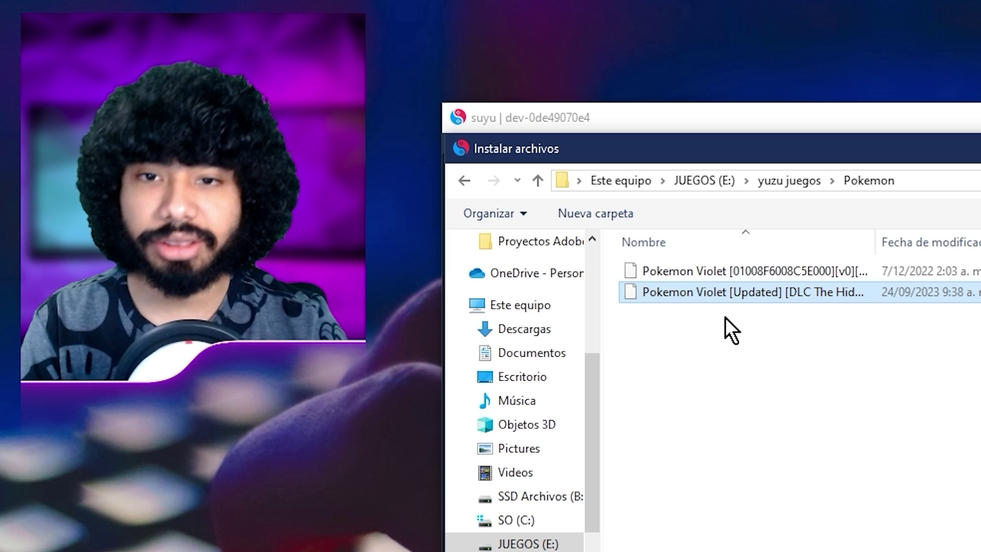
pyautogui.doubleClick(806, 293)
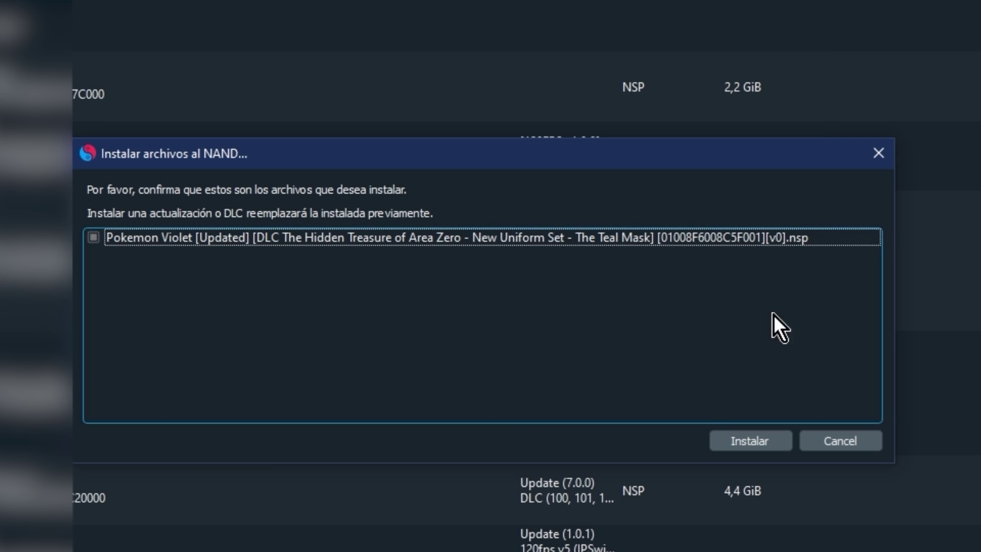
pyautogui.click(748, 440)
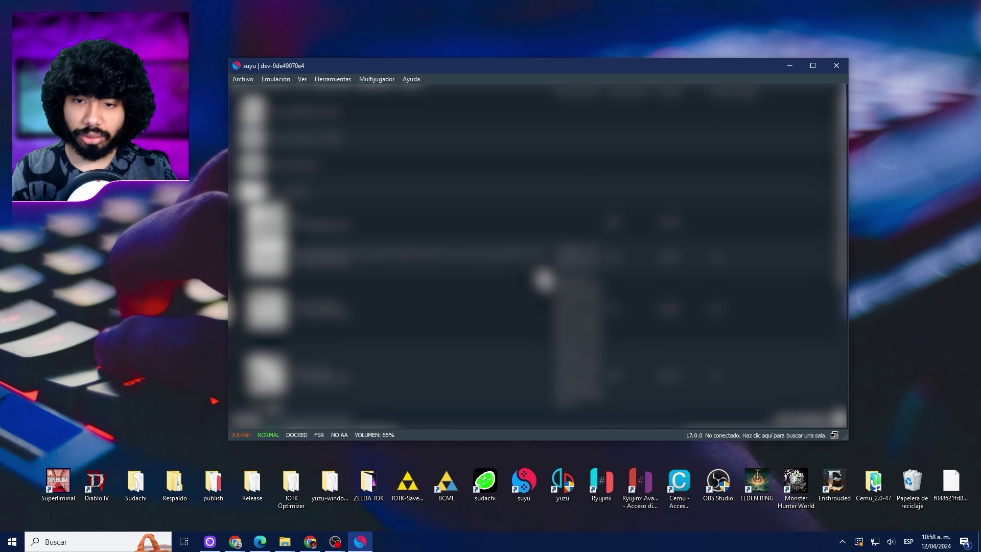
# Examine the add-on patches in the properties of the Inazuma Eleven beta test demo.
pyautogui.scroll(-3, 578, 281)
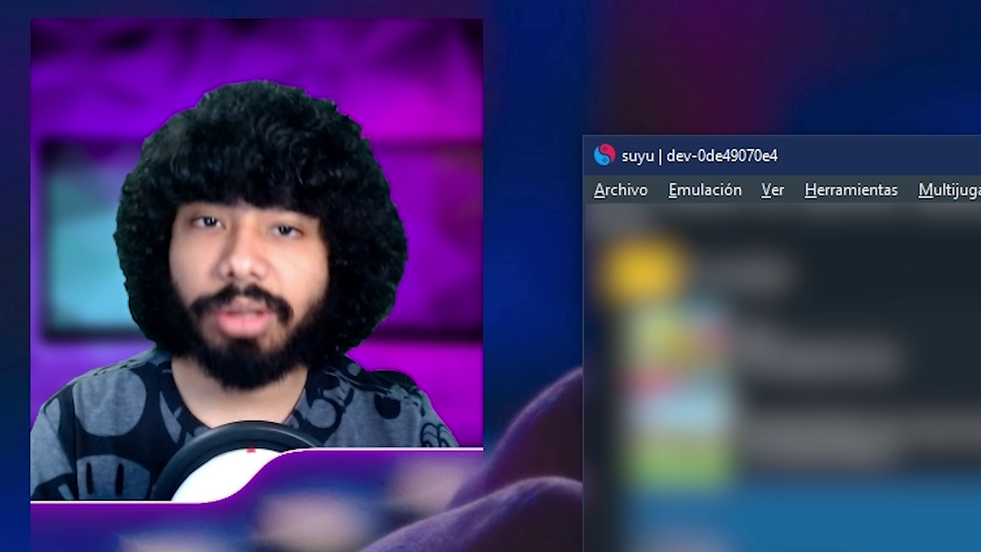
pyautogui.scroll(3, 577, 281)
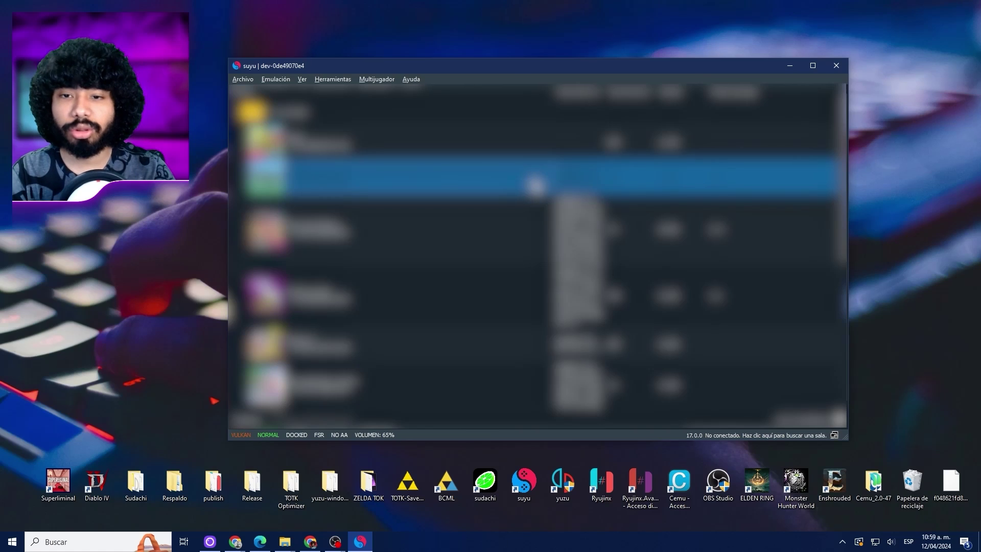
pyautogui.rightClick(531, 185)
pyautogui.click(573, 315)
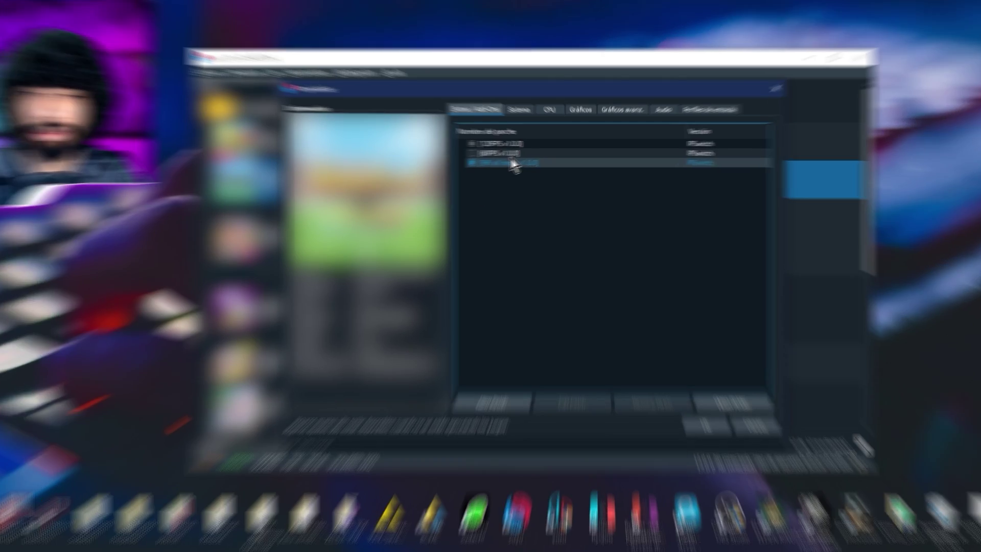
pyautogui.click(519, 144)
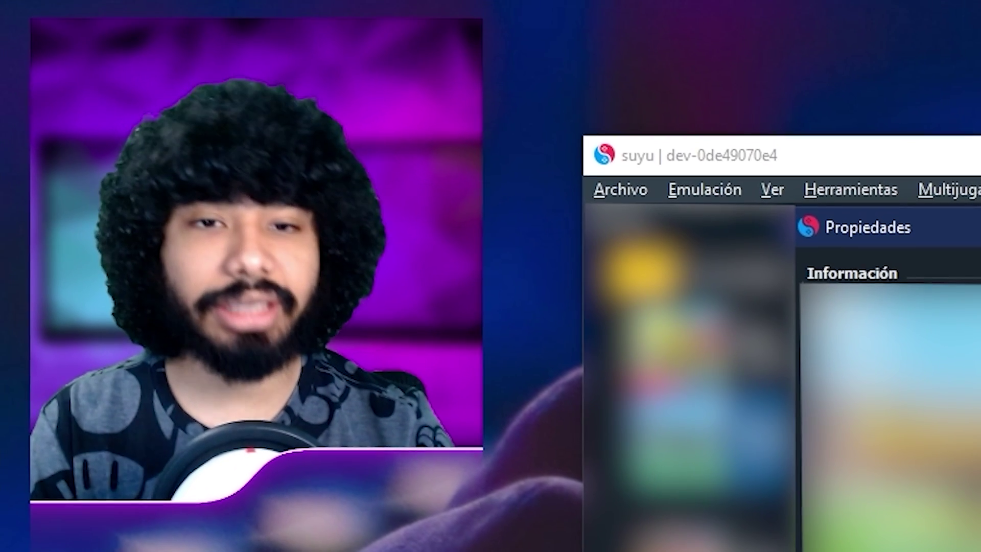
pyautogui.press('Return')
# Open the patch folder from the Inazuma Eleven demo's properties and disable its 60FPS v1.0.0 patch.
pyautogui.rightClick(587, 236)
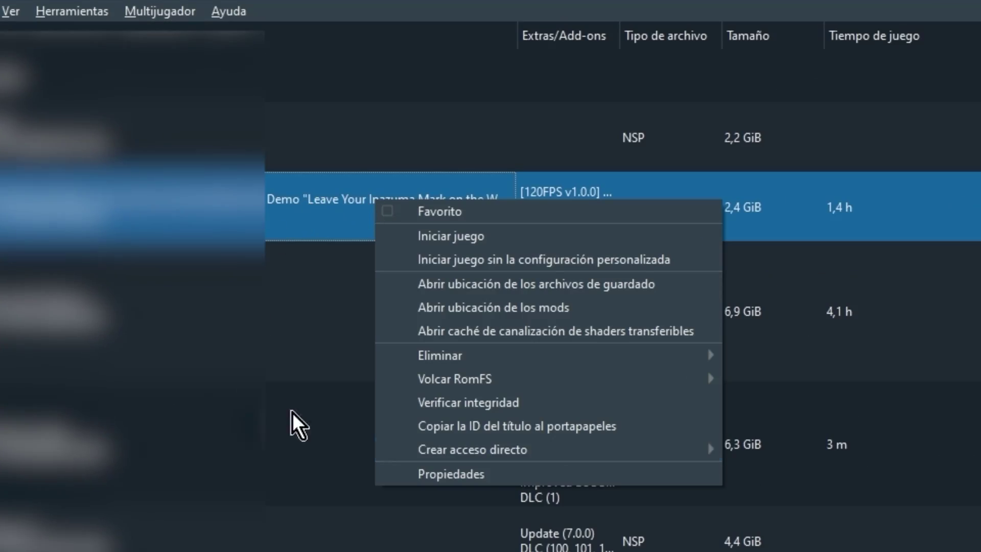
pyautogui.click(503, 471)
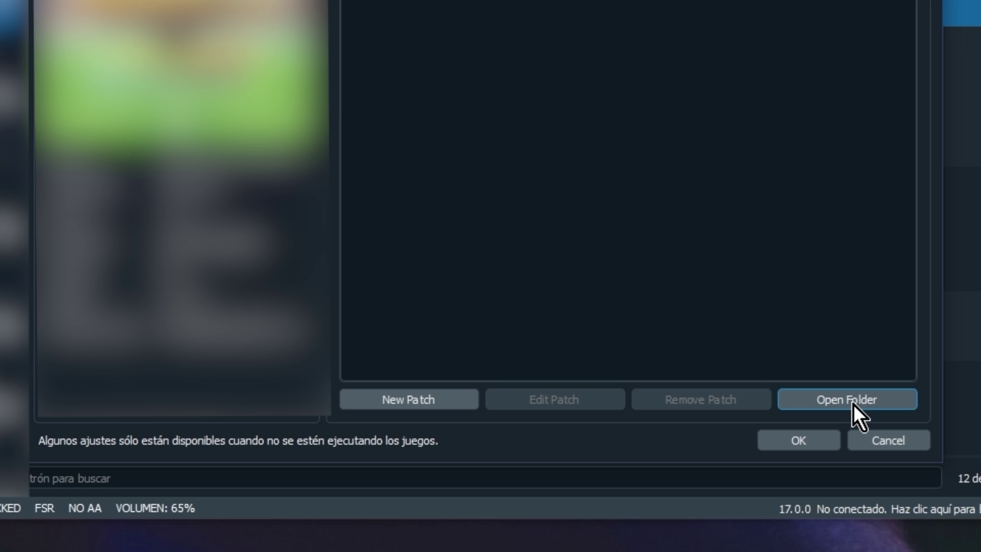
pyautogui.click(852, 403)
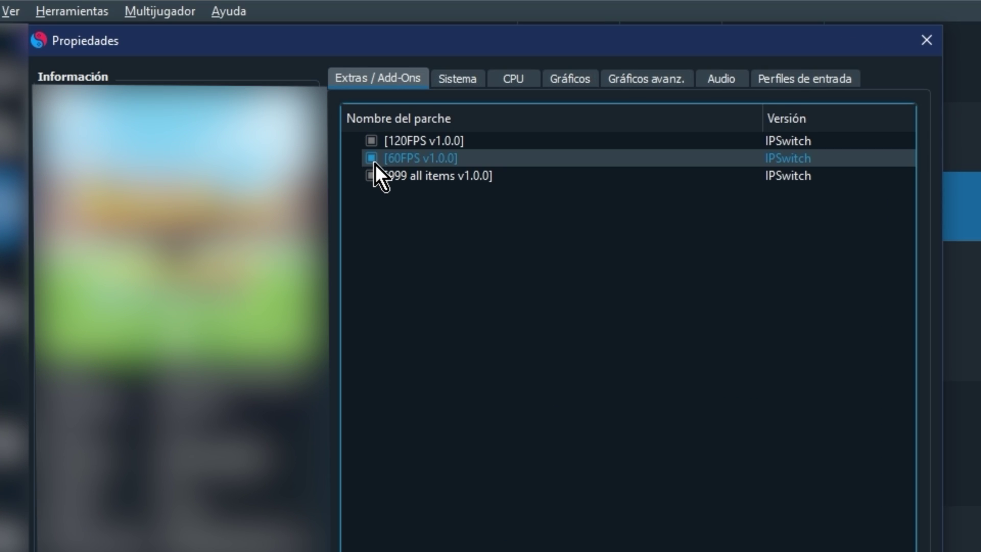
pyautogui.click(372, 159)
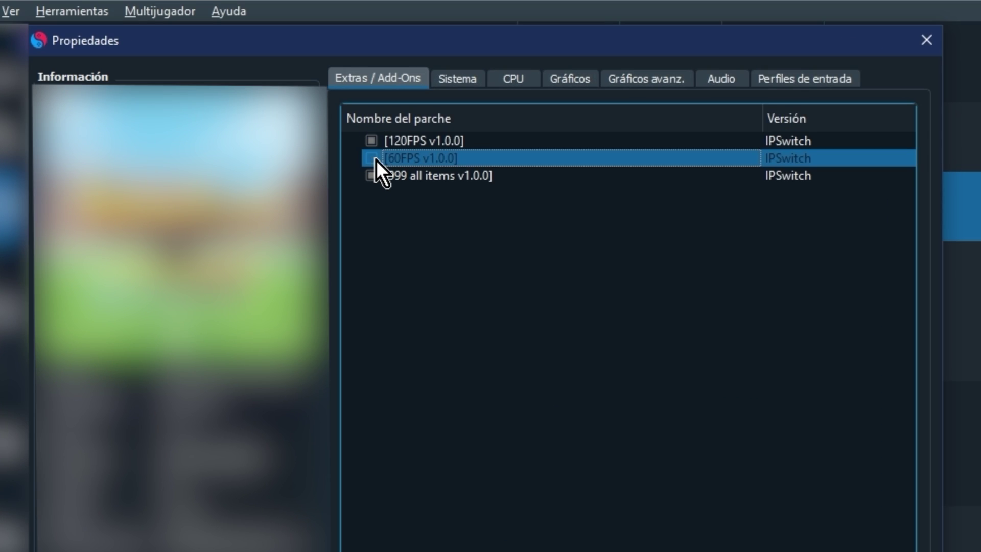